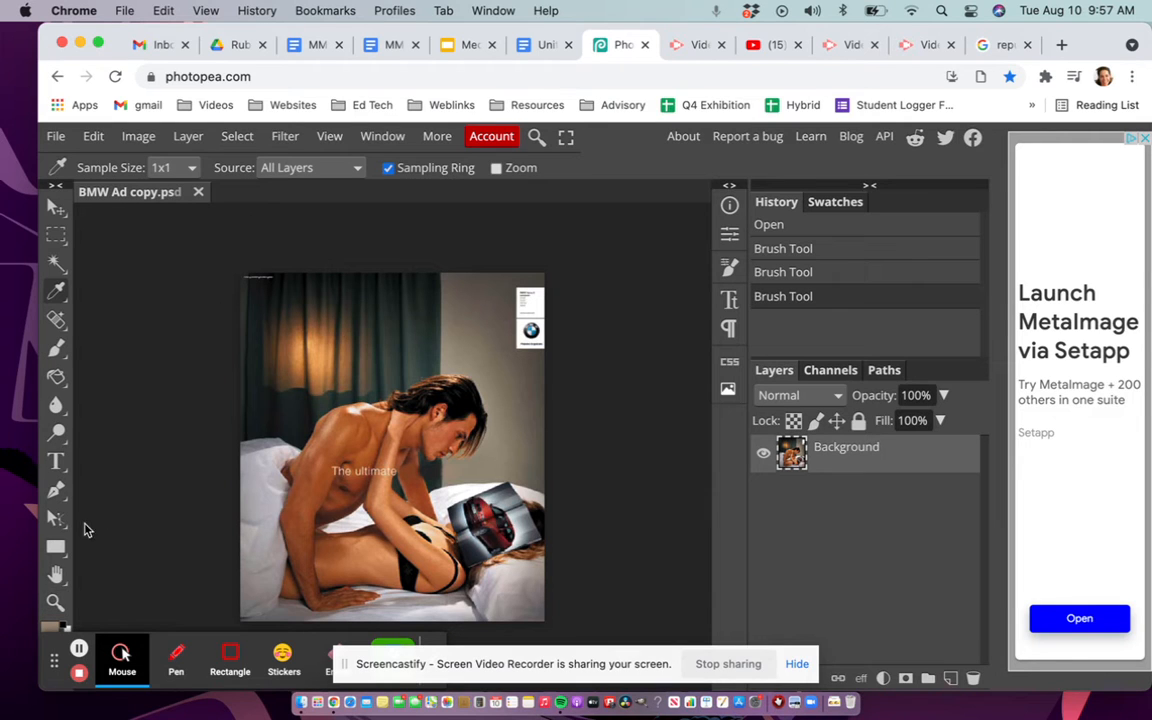
Add a horizontal text layer reading "Repulsion" directly after the words "The ultimate" in the ad image.
left_click(56, 604)
left_click(365, 478, "alt")
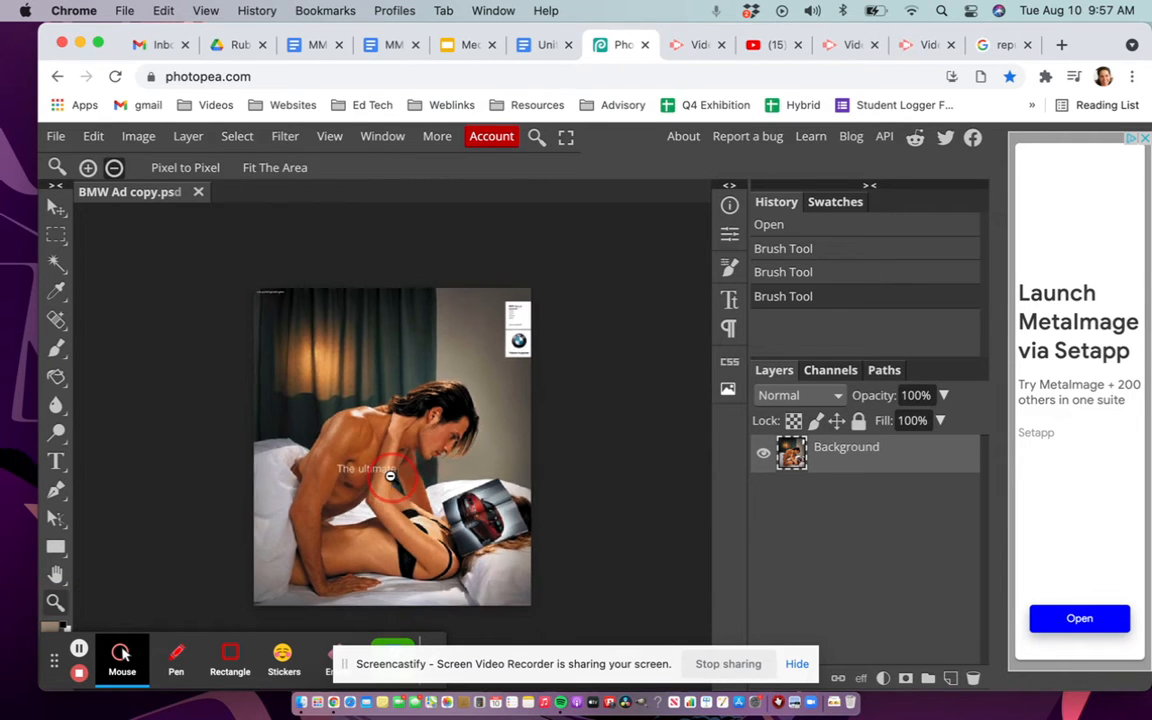
left_click(87, 166)
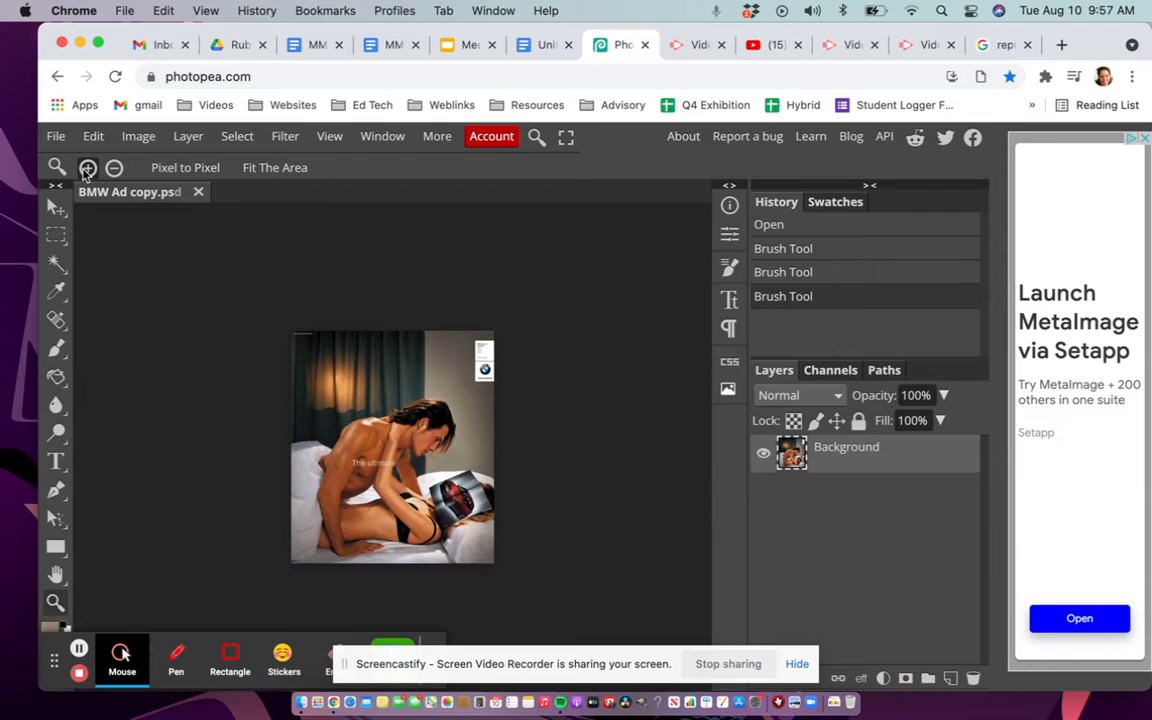
left_click(404, 456)
left_click(404, 458)
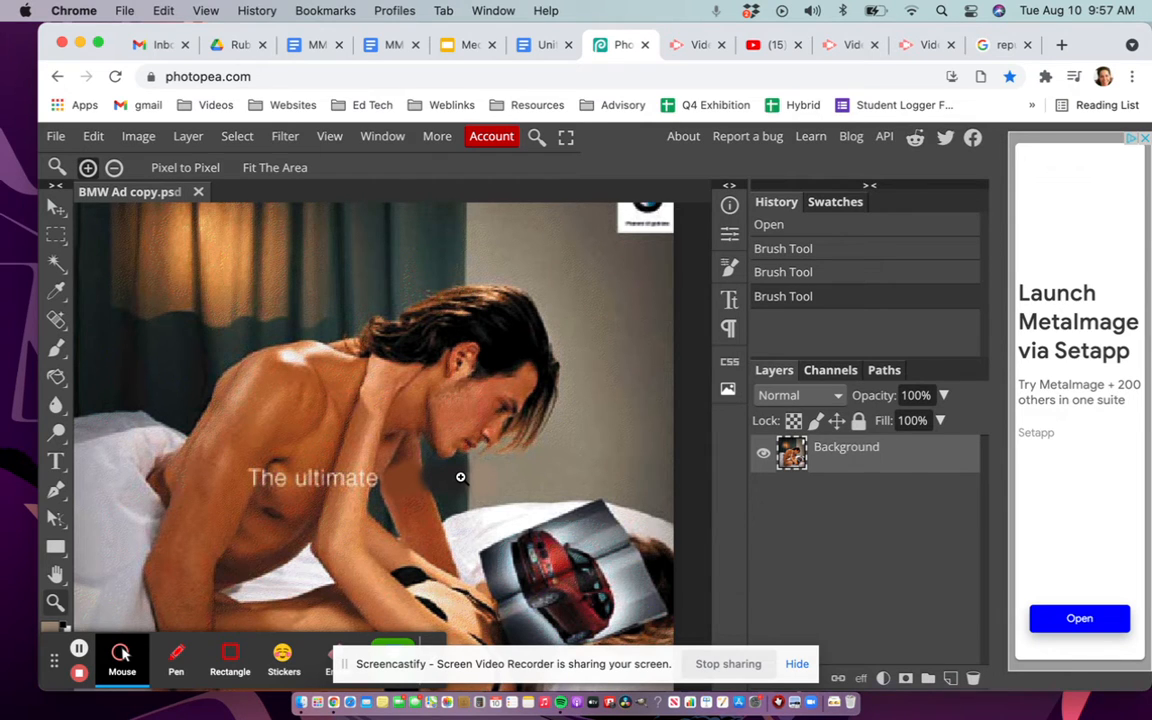
left_click(56, 463)
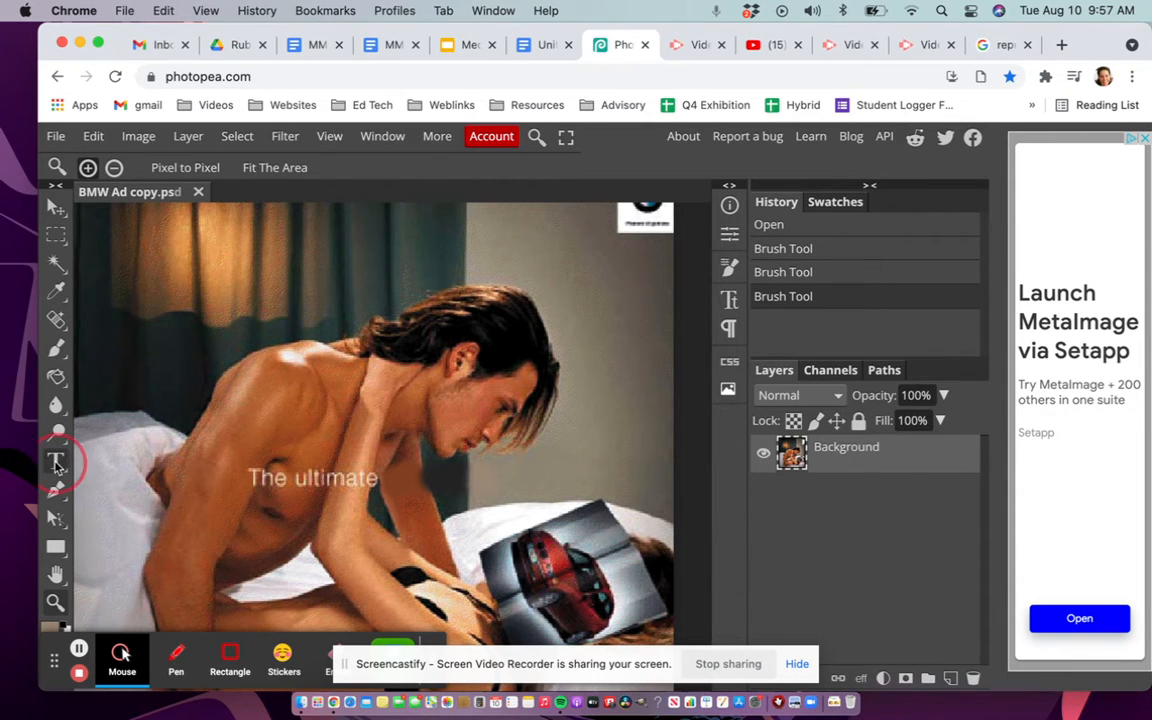
left_click(138, 465)
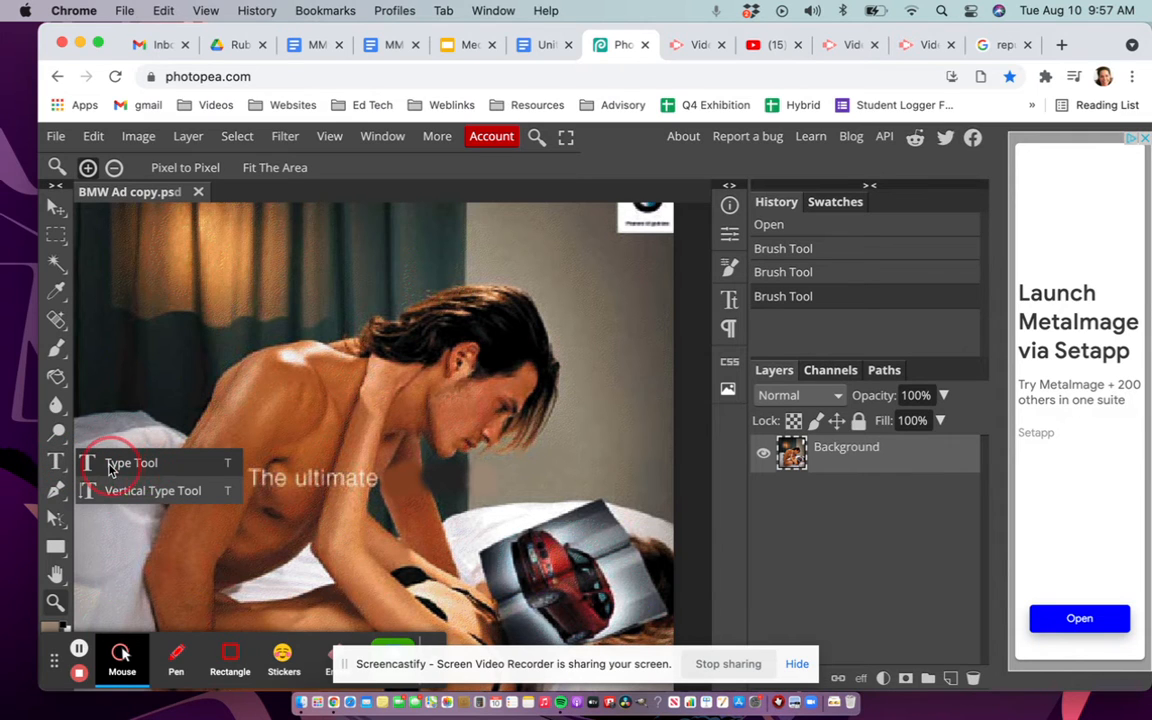
left_click(126, 491)
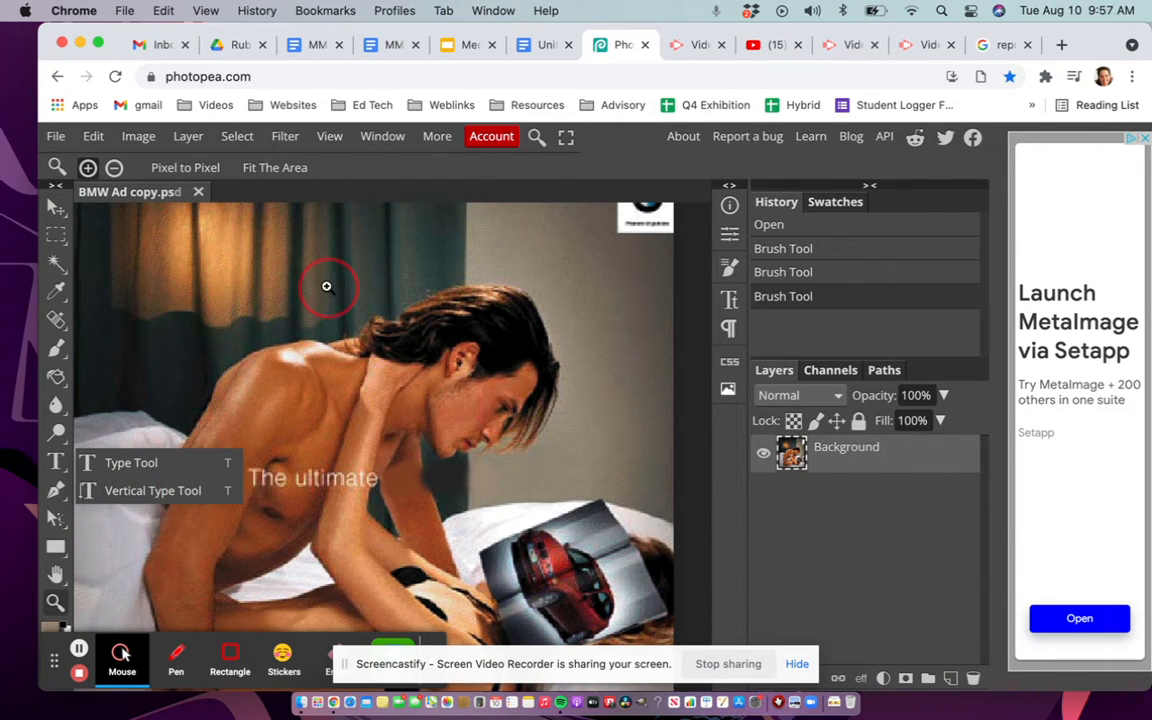
left_click(116, 465)
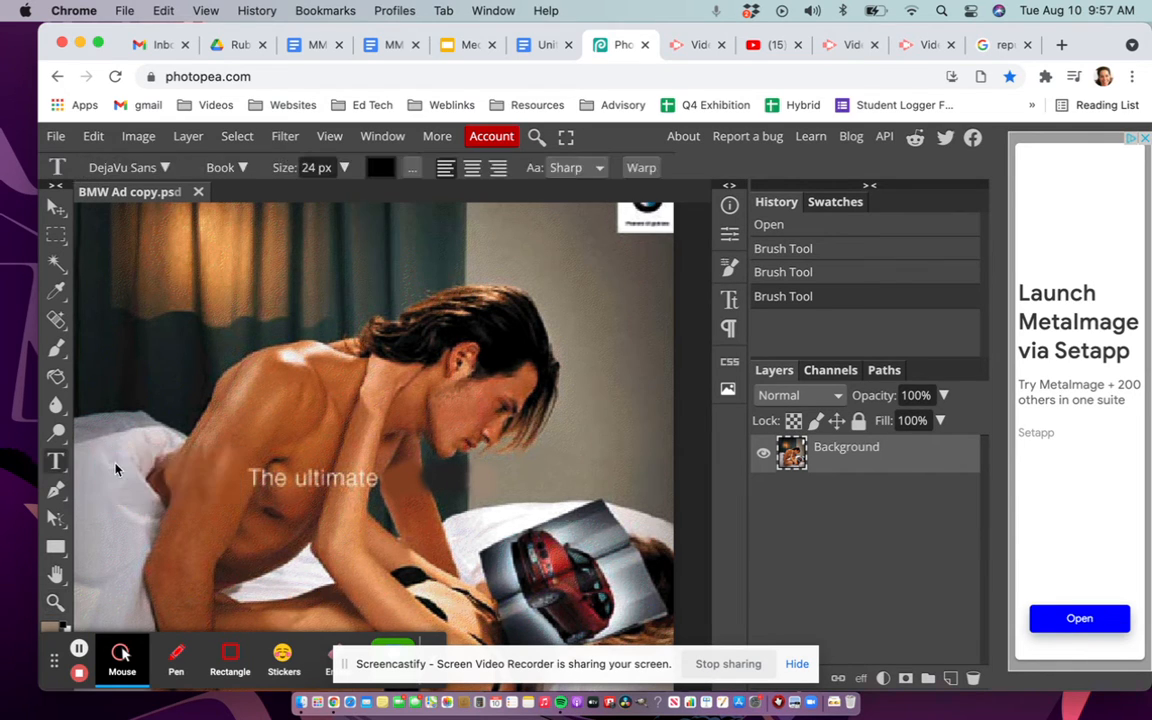
left_click(391, 485)
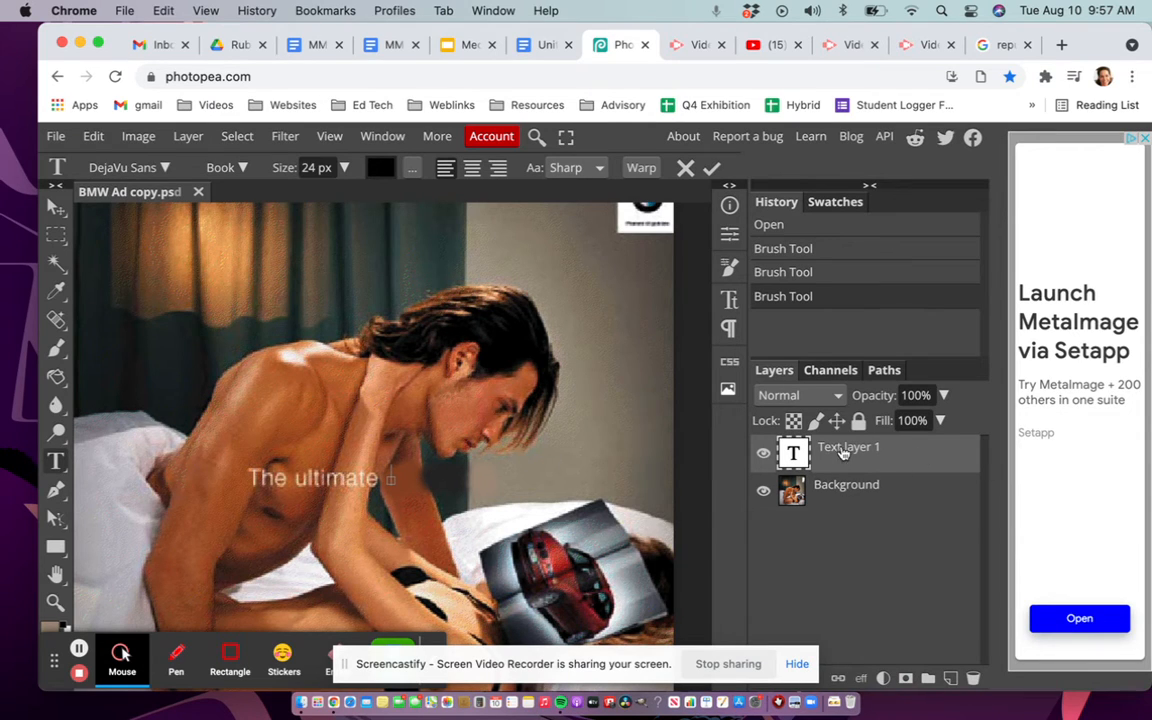
left_click(388, 481)
type("Repulsion")
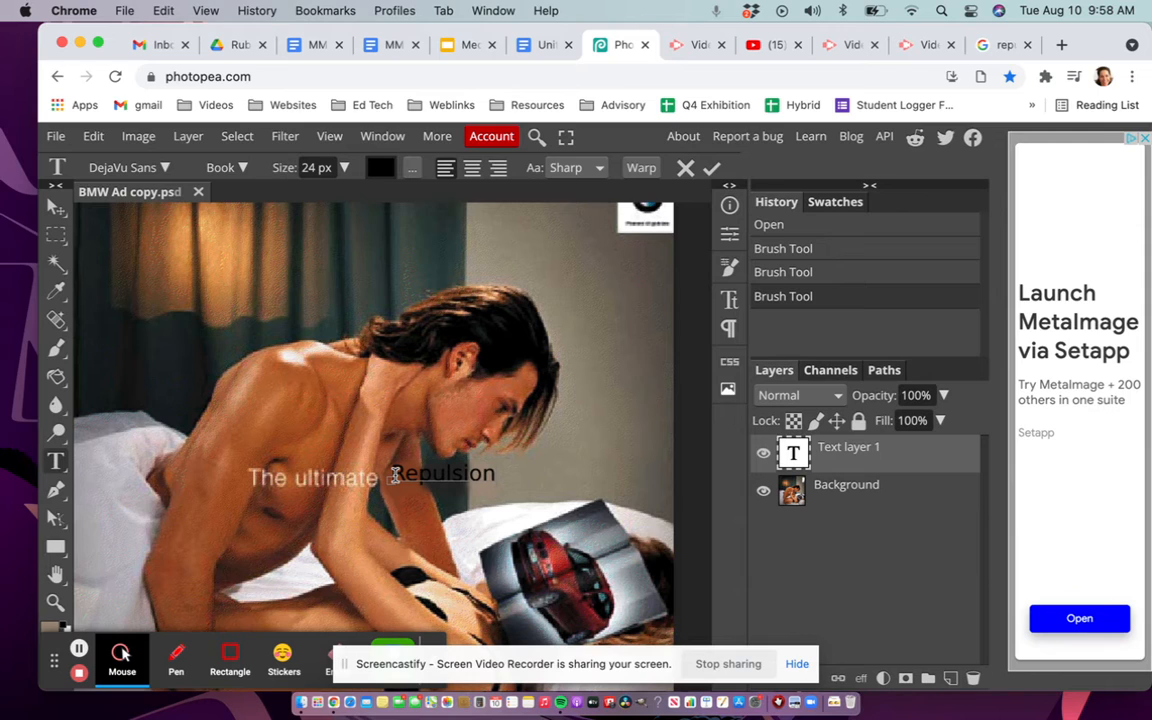
Recolor the whole word "Repulsion" to bright red, hex f02f1c.
left_click_drag(392, 475, 512, 478)
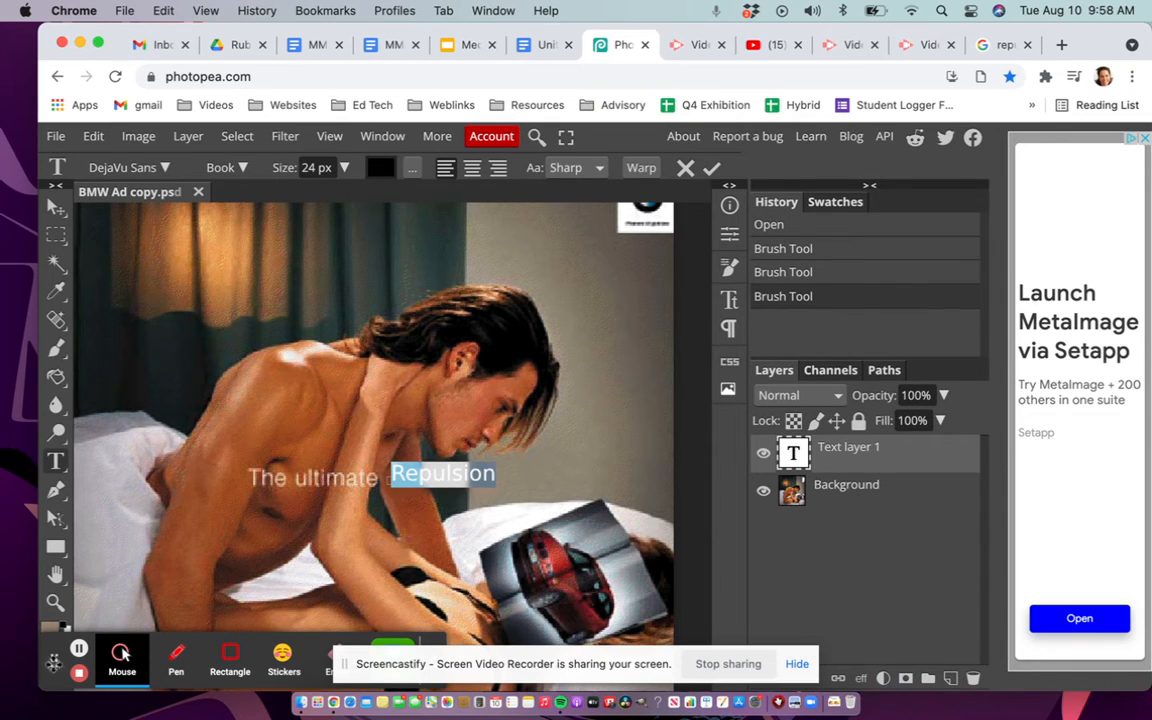
left_click_drag(42, 651, 60, 651)
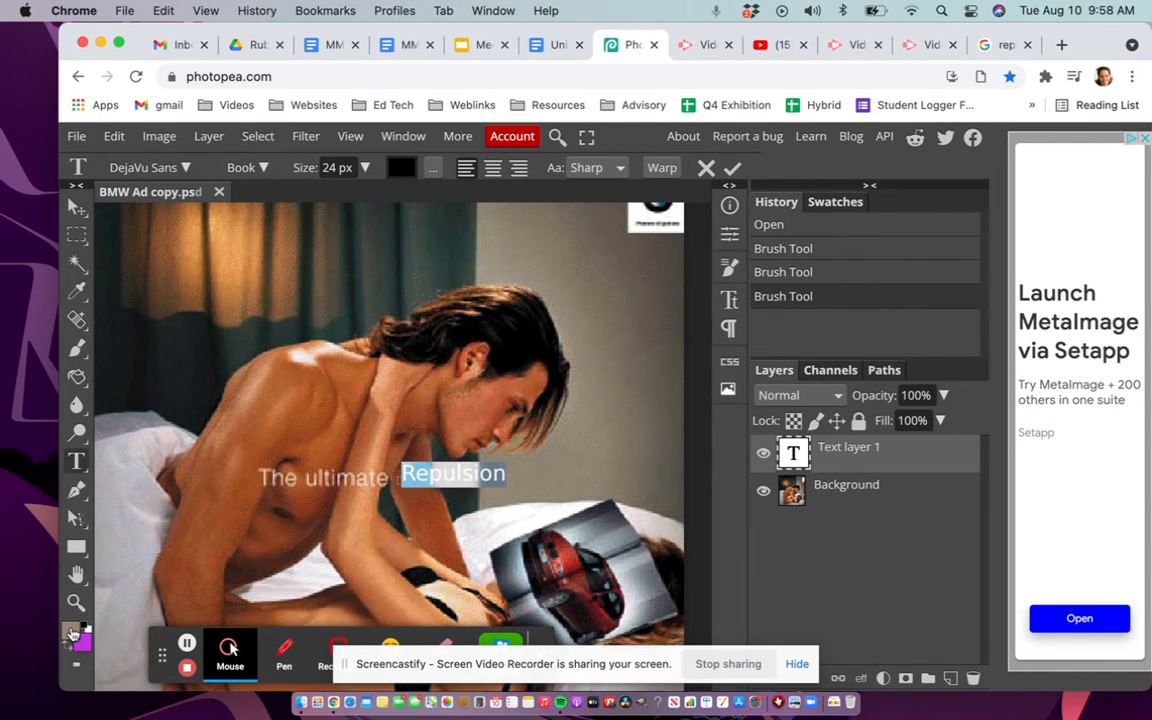
left_click(402, 168)
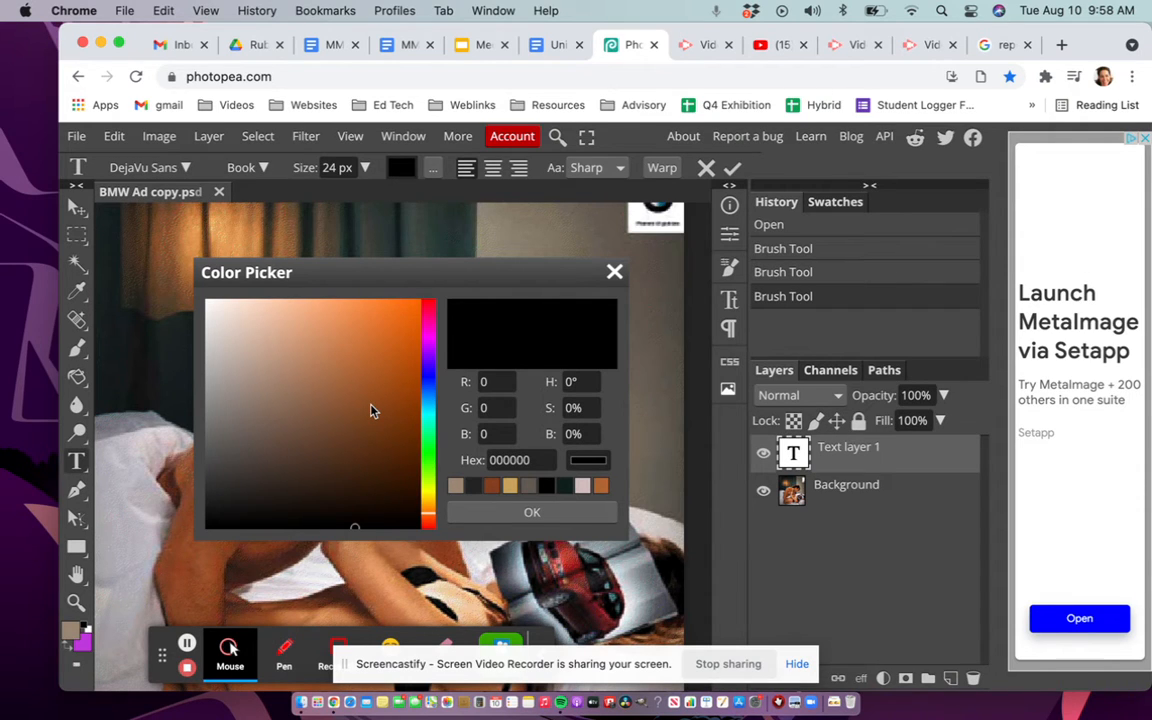
left_click(428, 312)
left_click(428, 526)
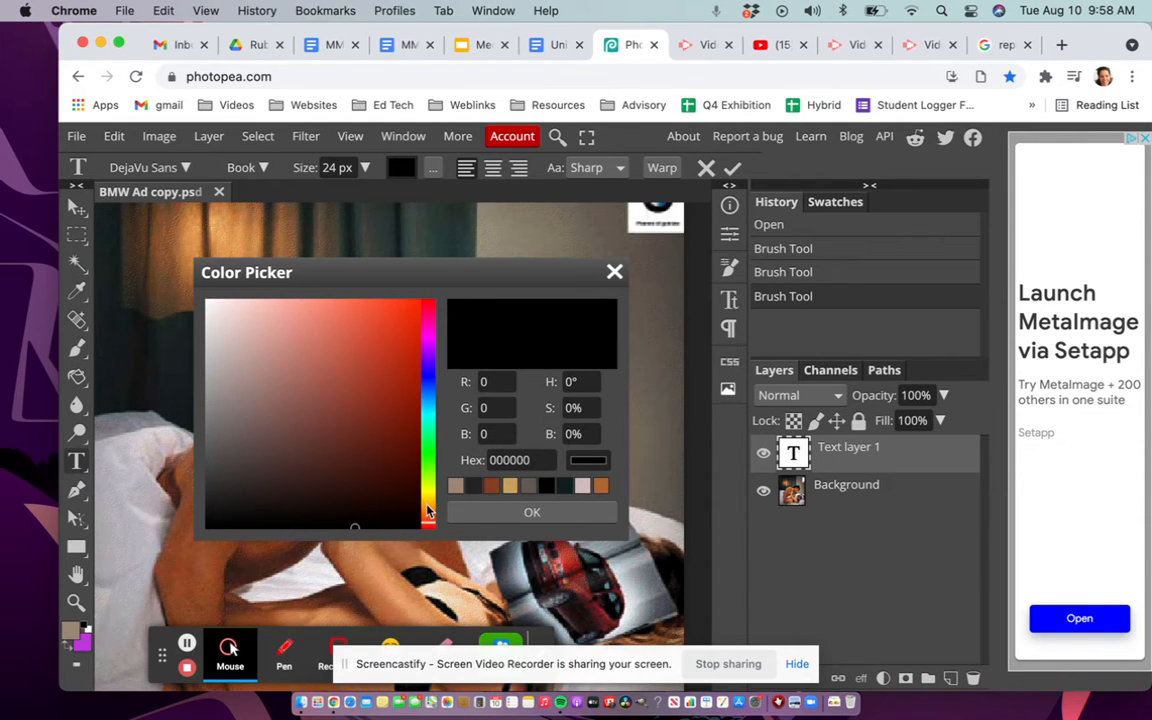
left_click(430, 528)
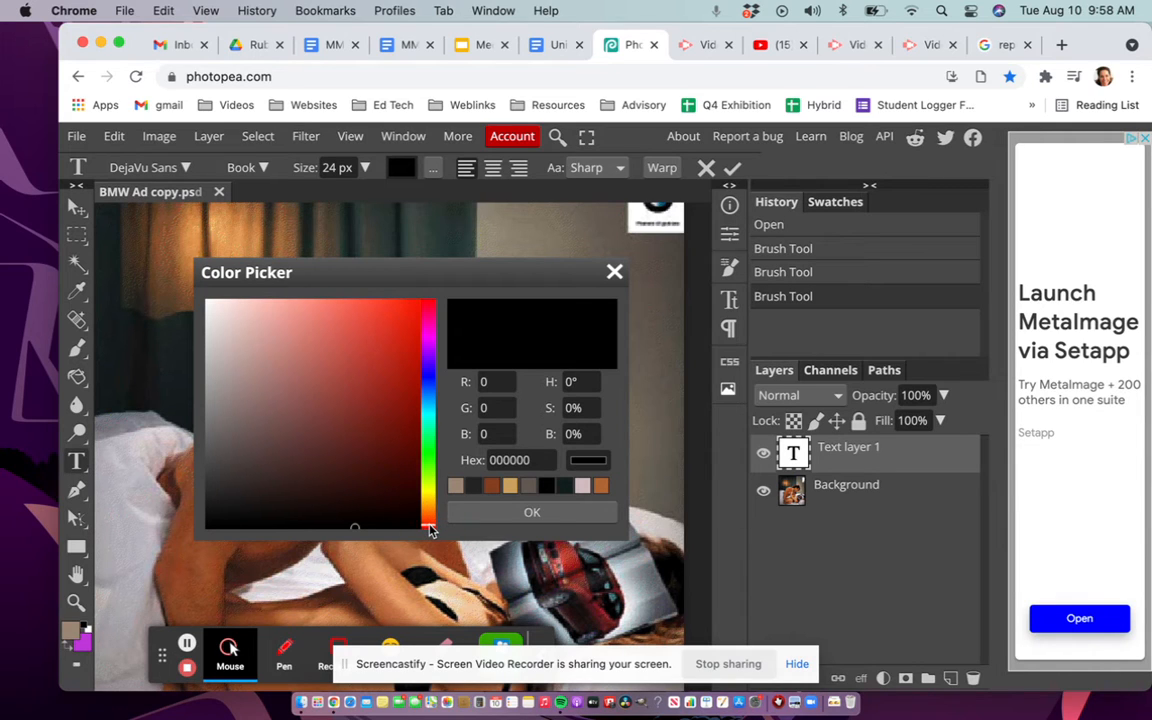
left_click(406, 331)
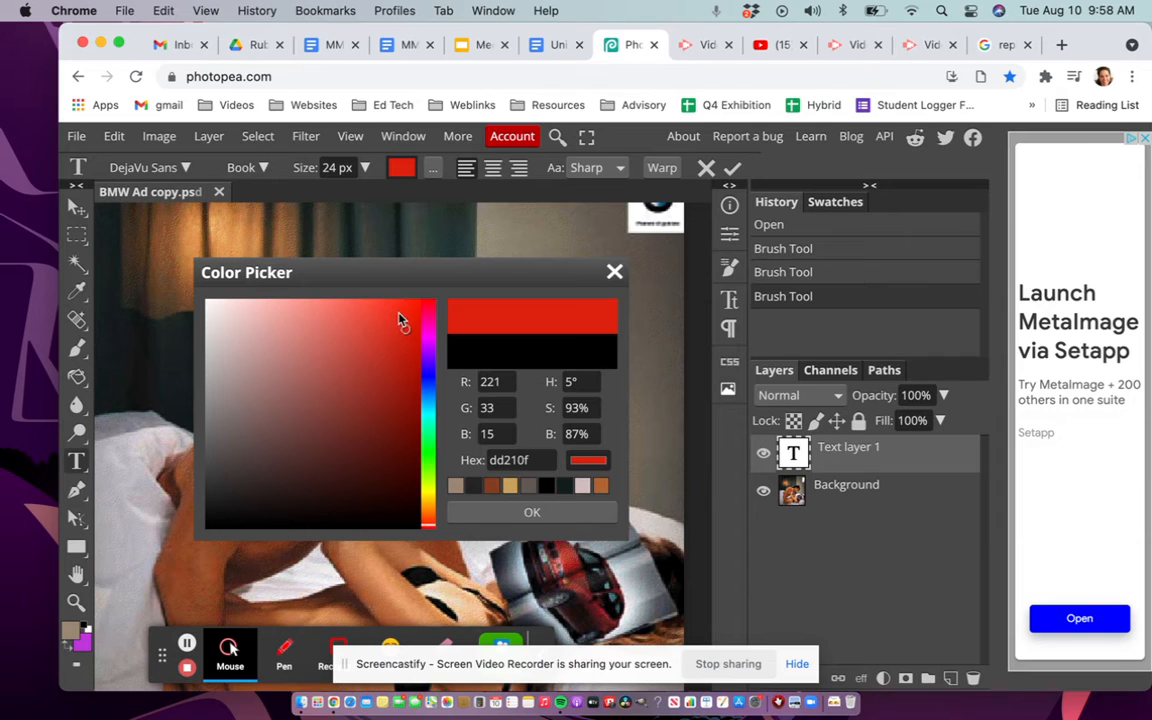
left_click(397, 331)
mouse_move(393, 331)
left_mouse_down()
mouse_move(360, 316)
mouse_move(336, 345)
mouse_move(367, 387)
mouse_move(394, 367)
mouse_move(394, 317)
left_mouse_up()
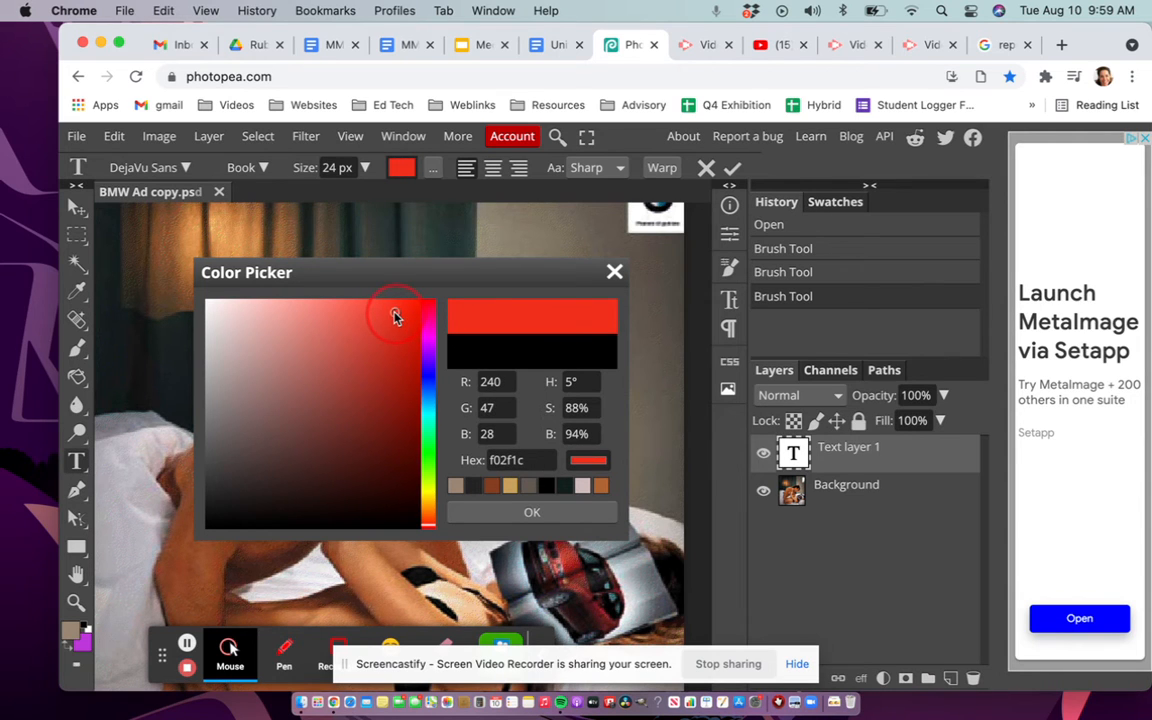
left_click(533, 513)
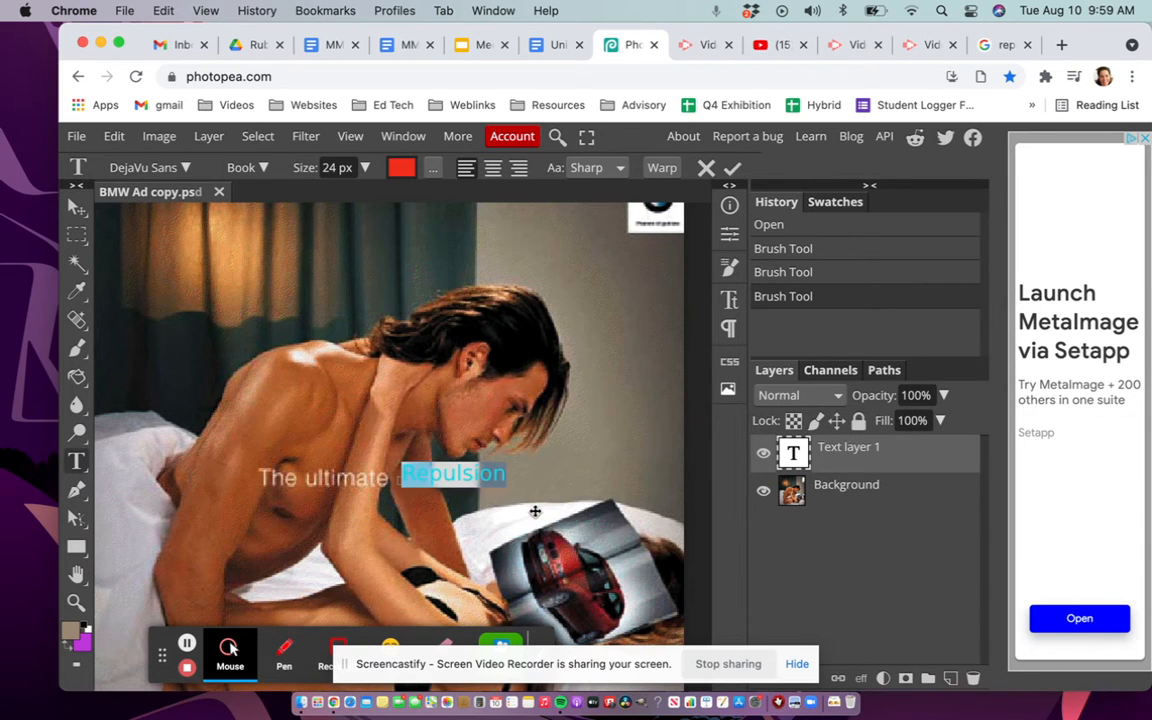
left_click(434, 474)
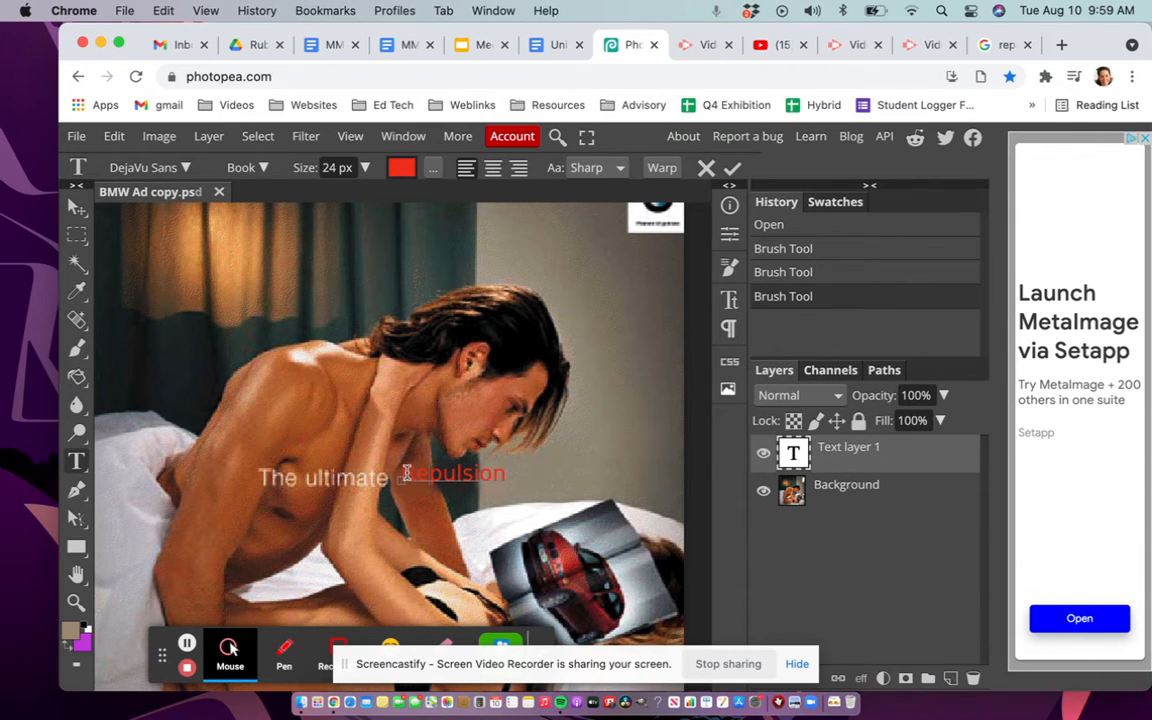
Change the font of the whole word "Repulsion" to Faster One.
left_click_drag(405, 474, 509, 472)
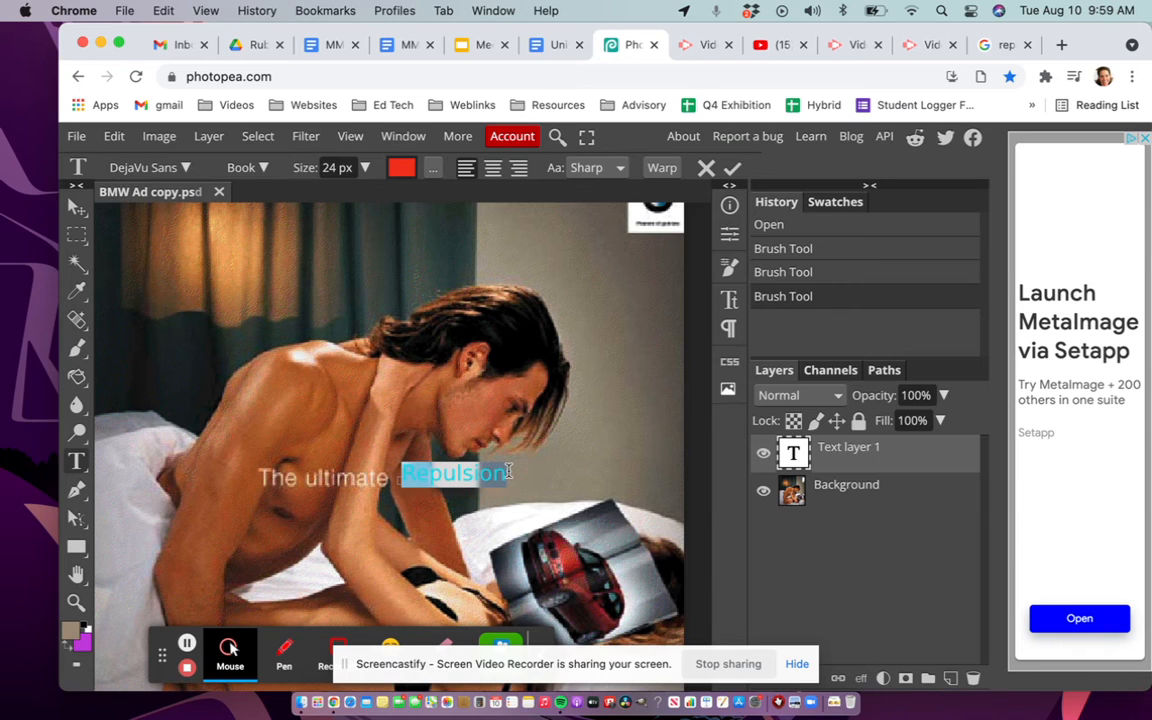
left_click(186, 170)
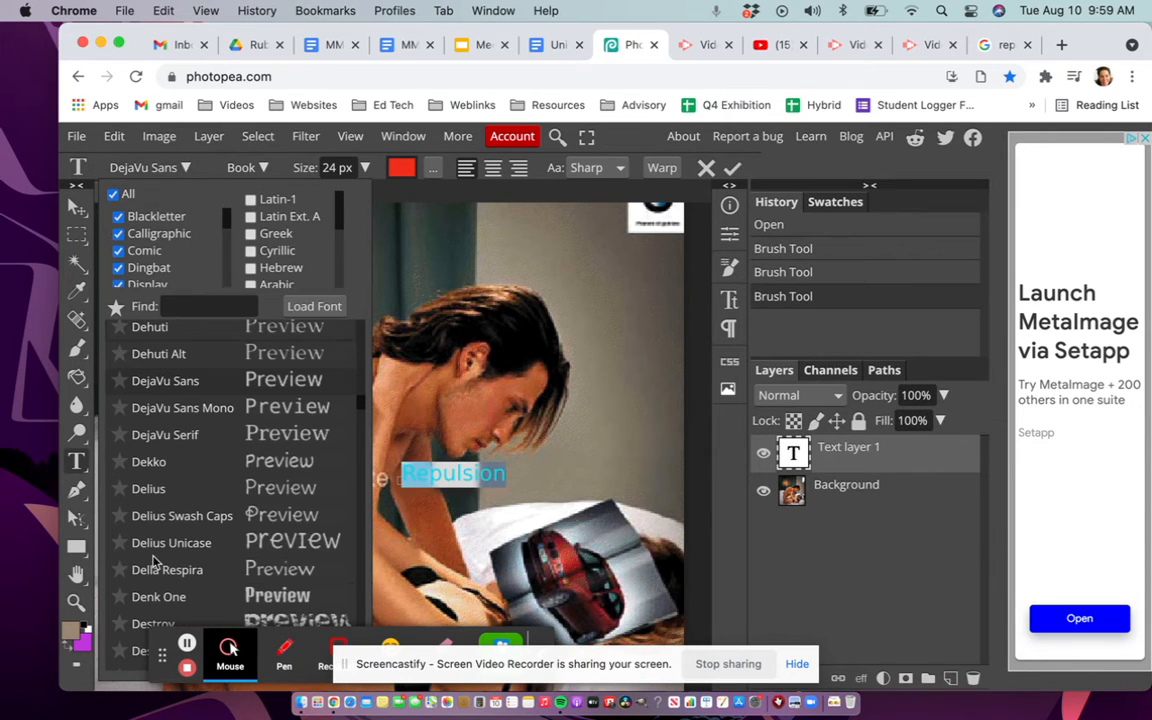
scroll(195, 512, "down", 3)
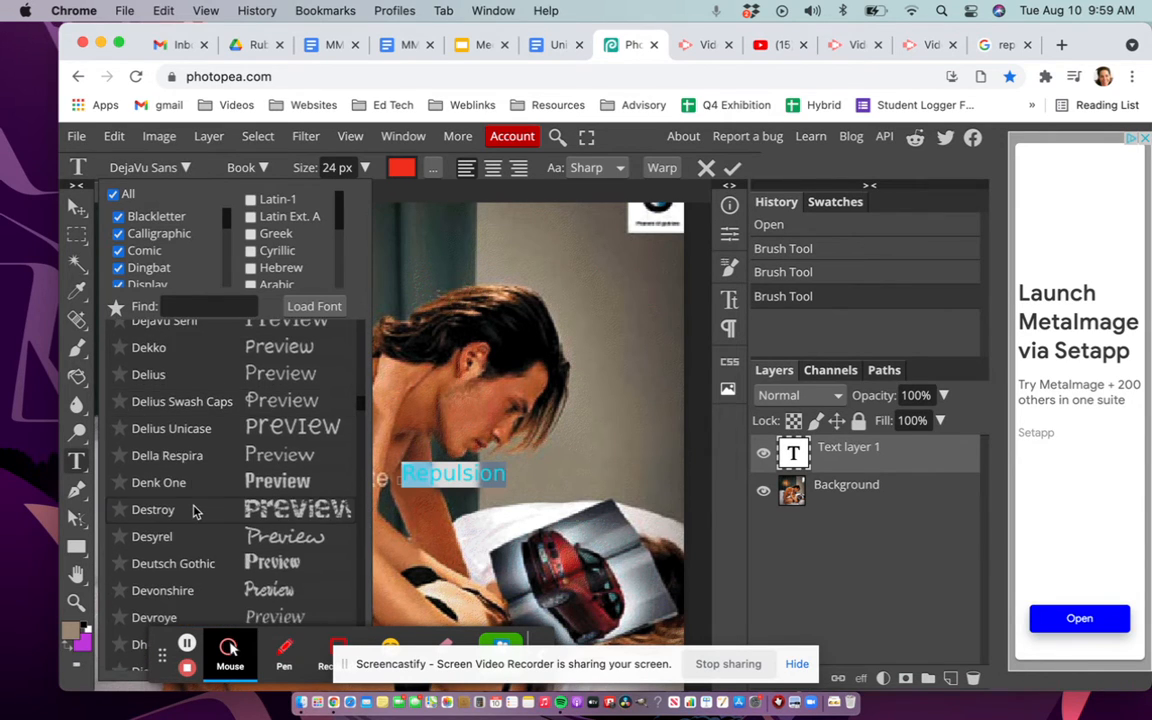
scroll(190, 475, "down", 4)
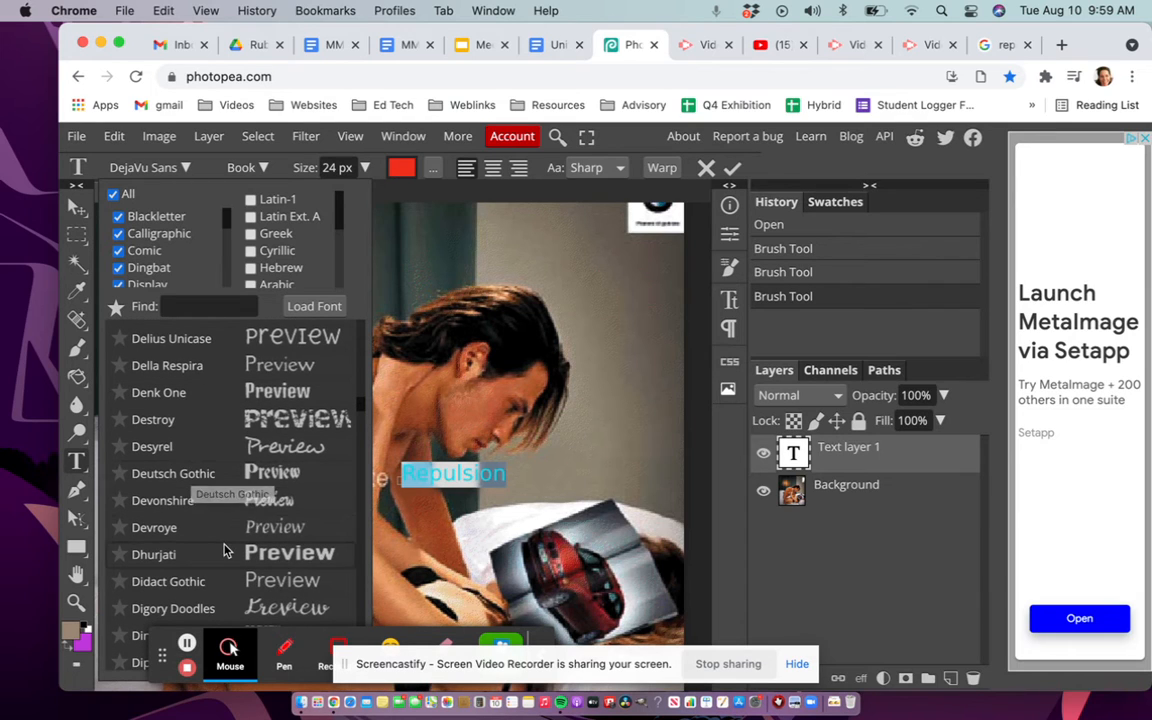
scroll(225, 547, "down", 3)
scroll(224, 549, "down", 4)
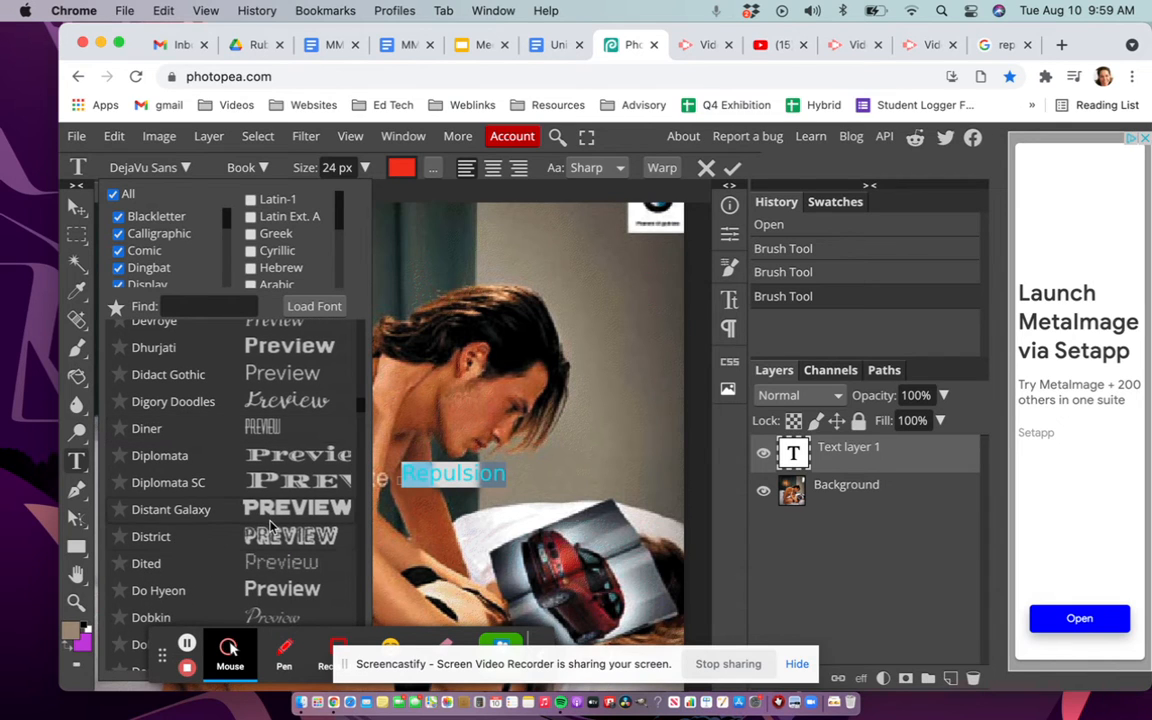
scroll(270, 527, "down", 5)
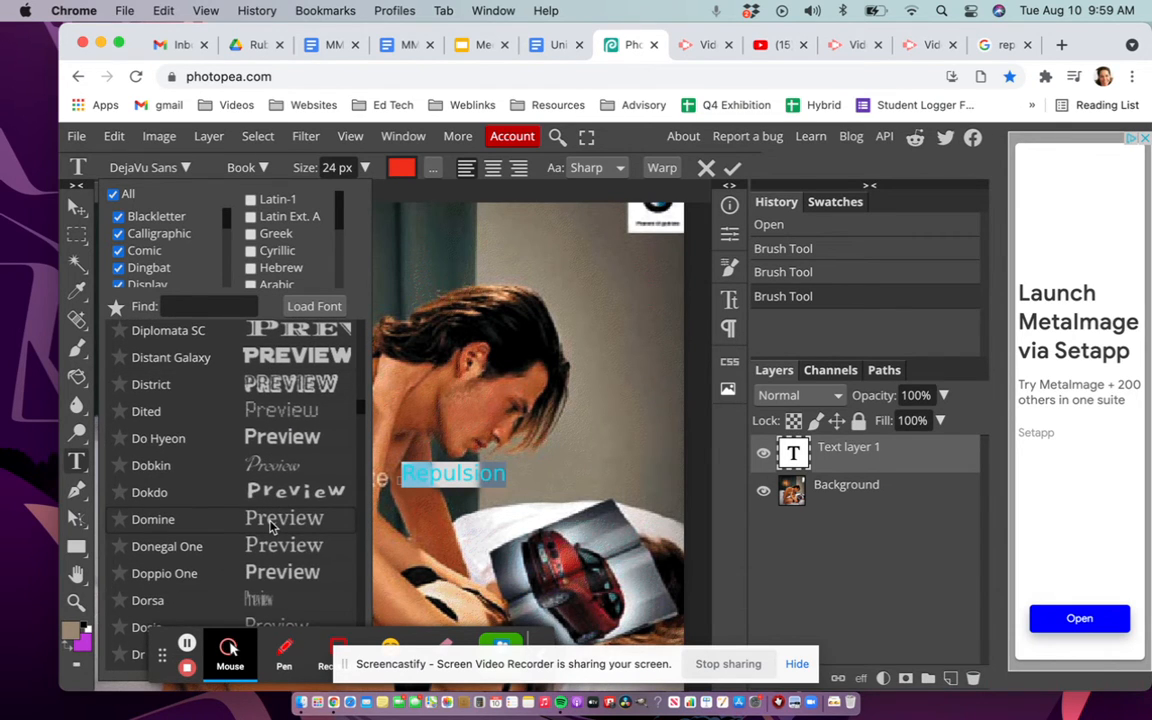
scroll(270, 527, "down", 9)
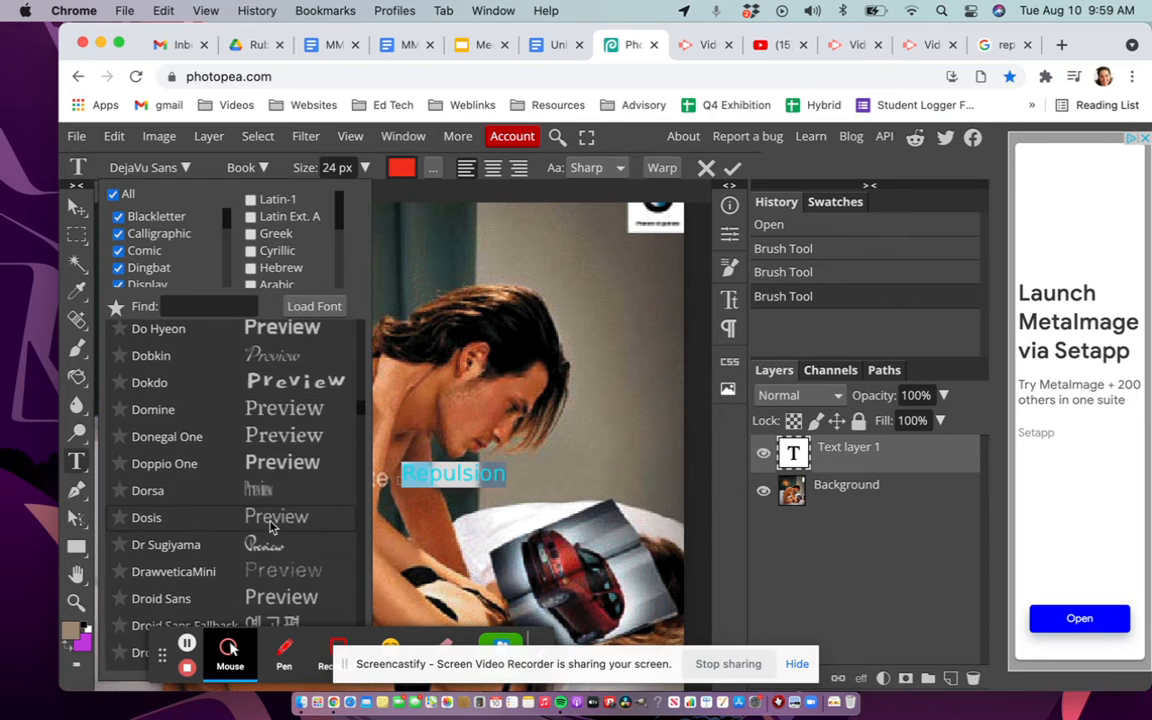
scroll(270, 527, "down", 5)
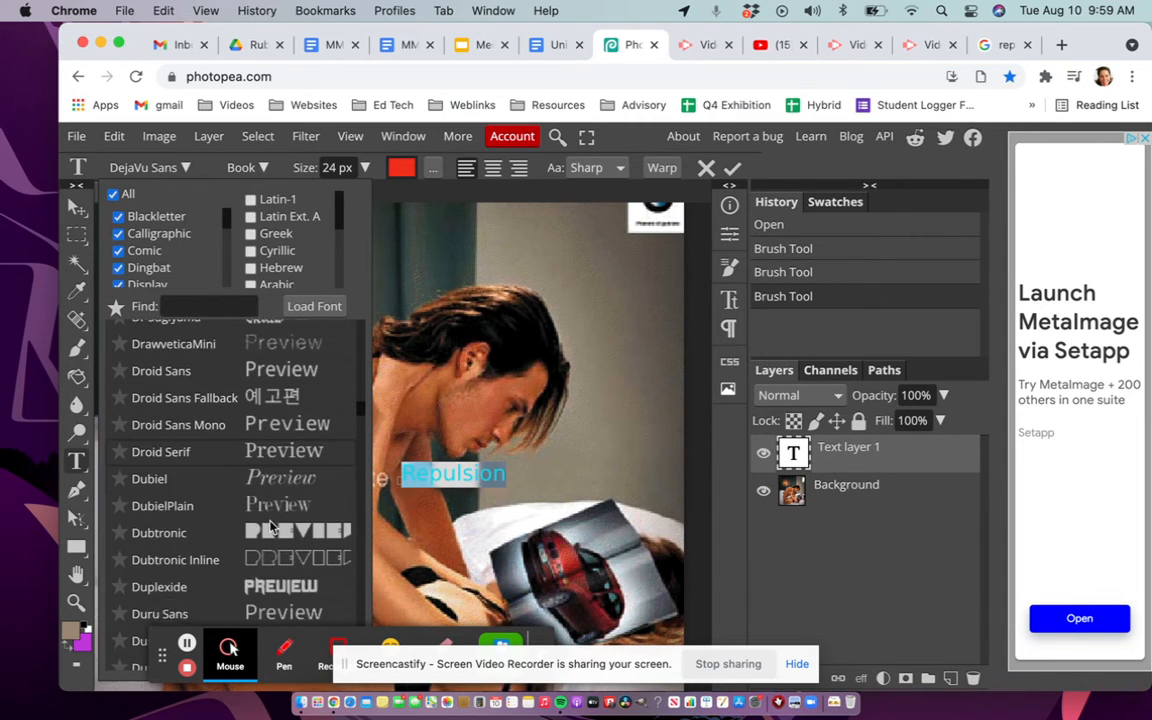
scroll(270, 527, "down", 2)
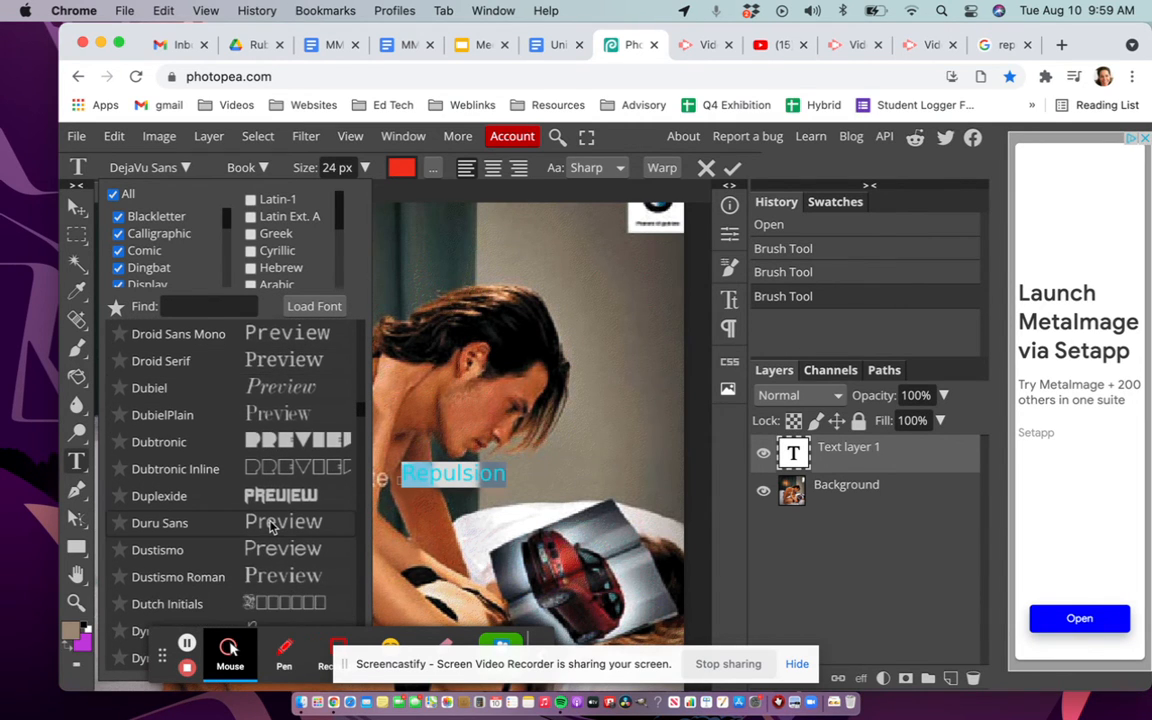
scroll(270, 527, "down", 4)
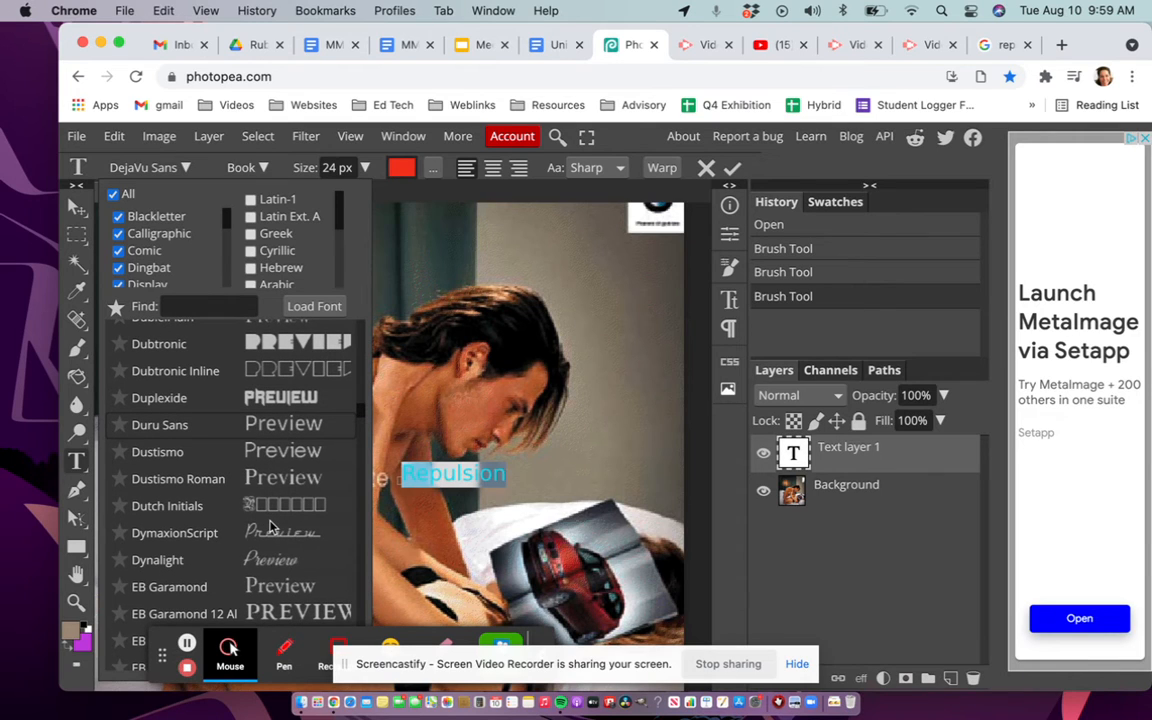
scroll(275, 549, "down", 5)
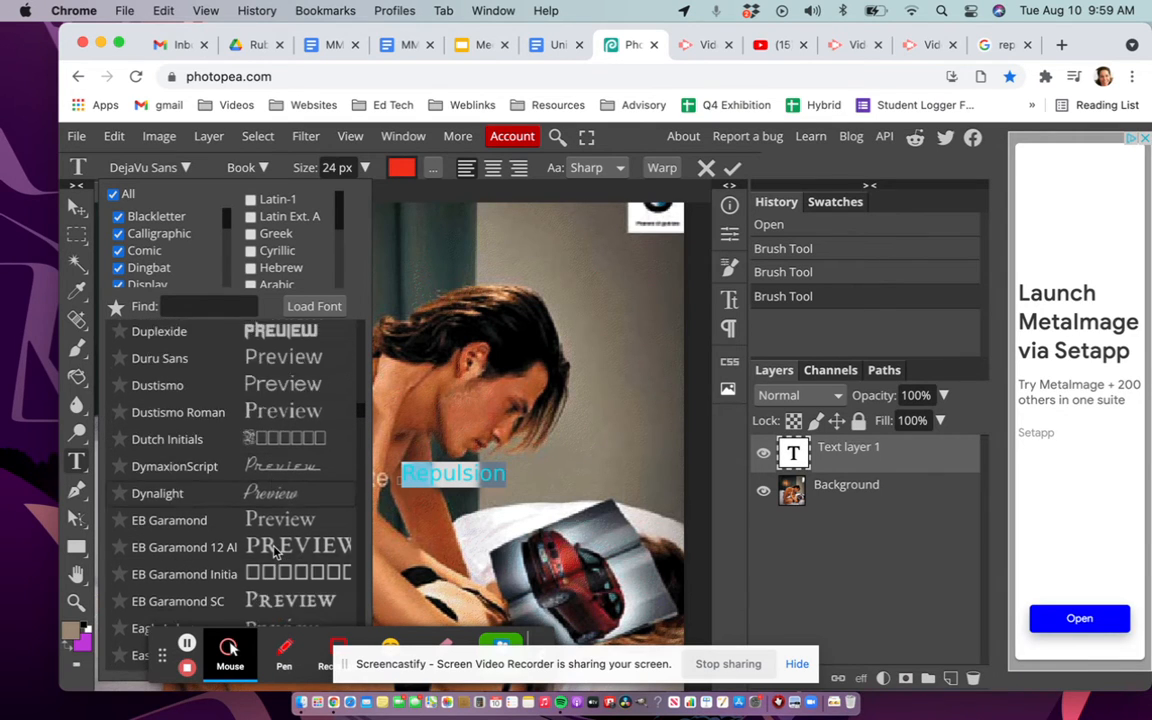
scroll(275, 549, "down", 5)
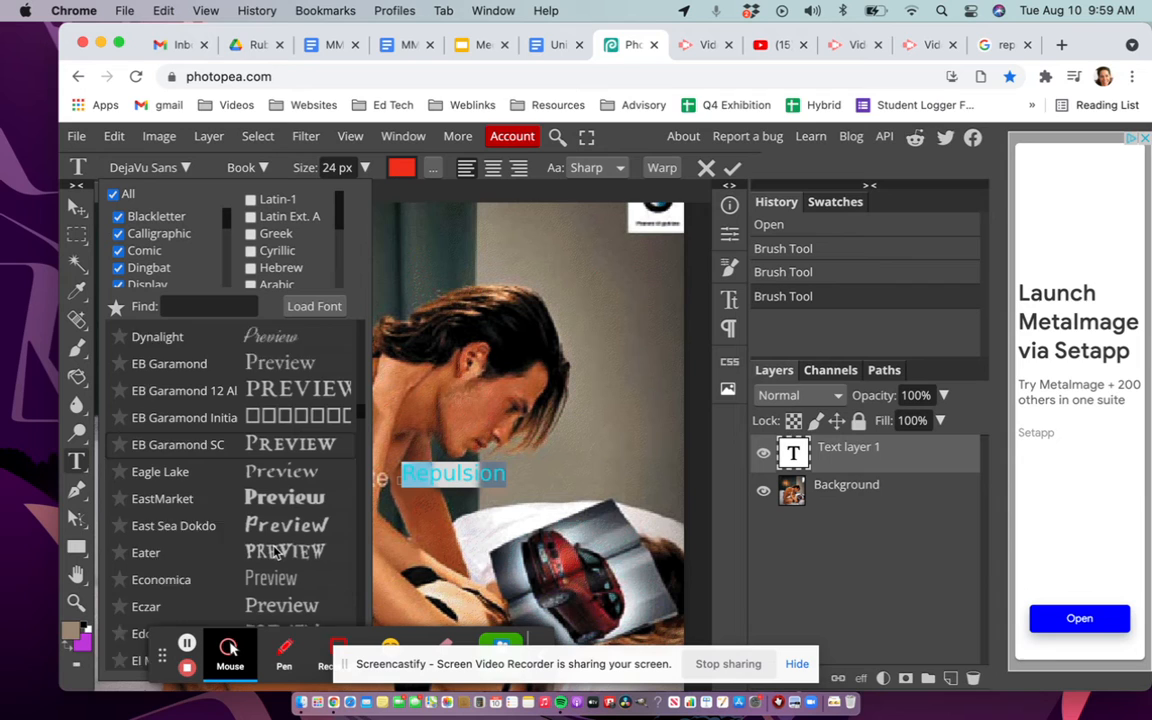
scroll(275, 550, "down", 2)
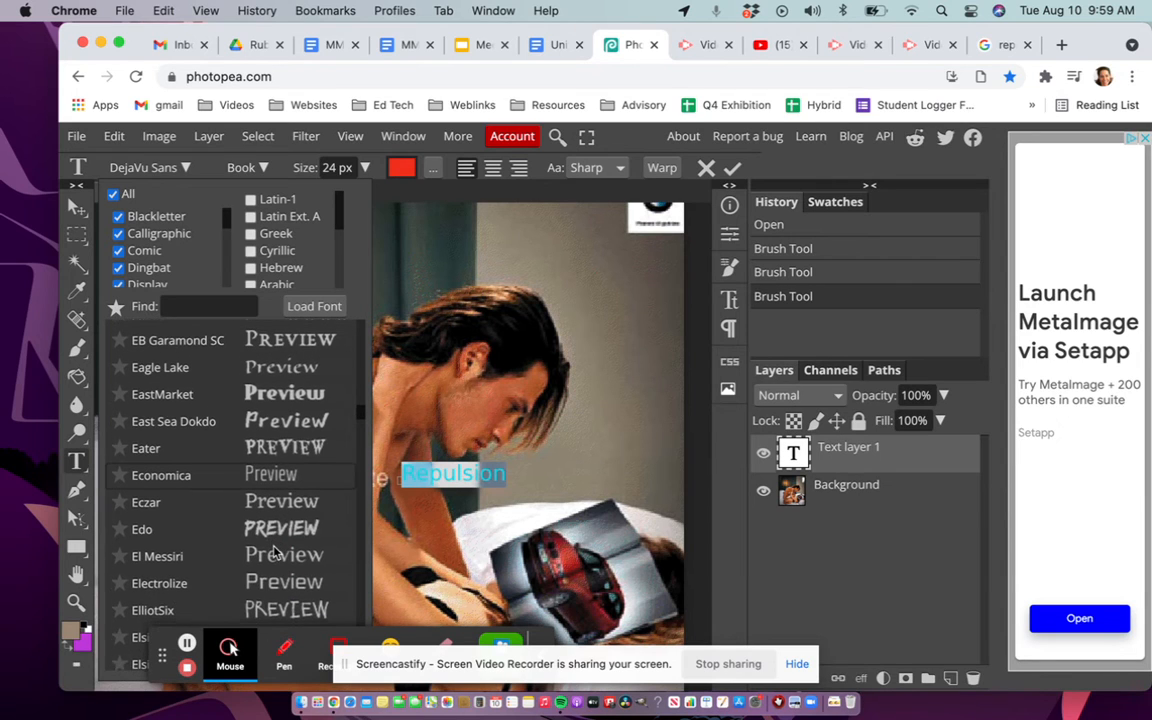
scroll(275, 550, "down", 5)
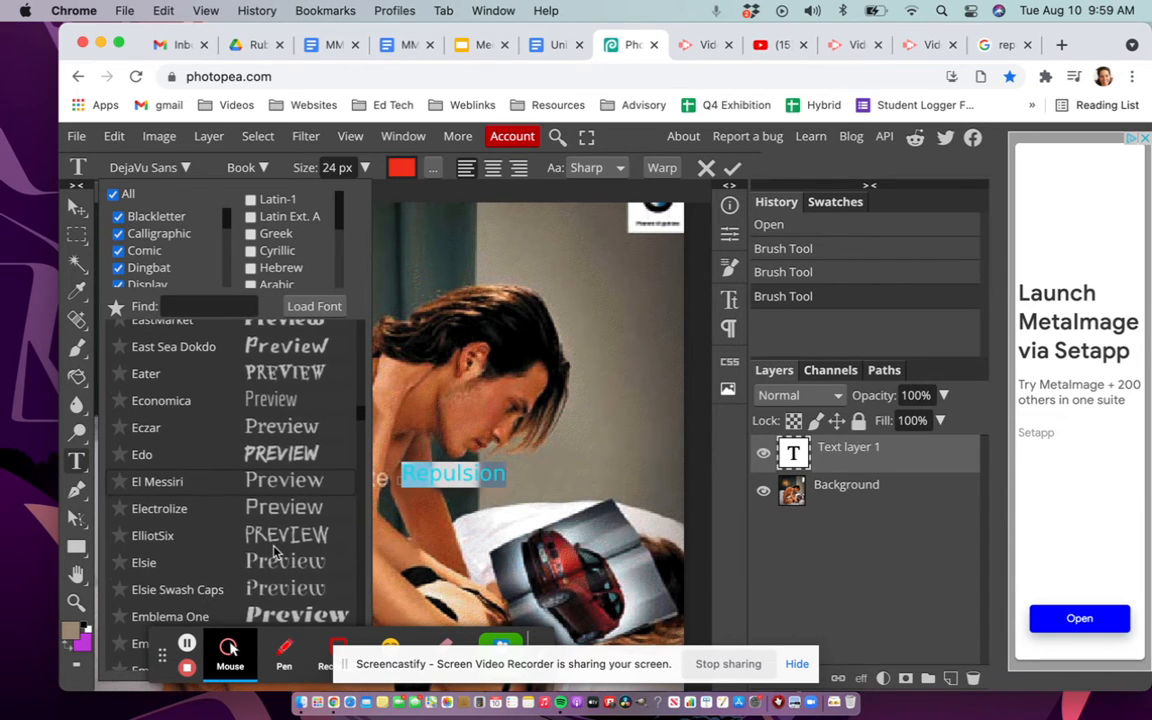
scroll(275, 550, "down", 6)
scroll(275, 550, "down", 4)
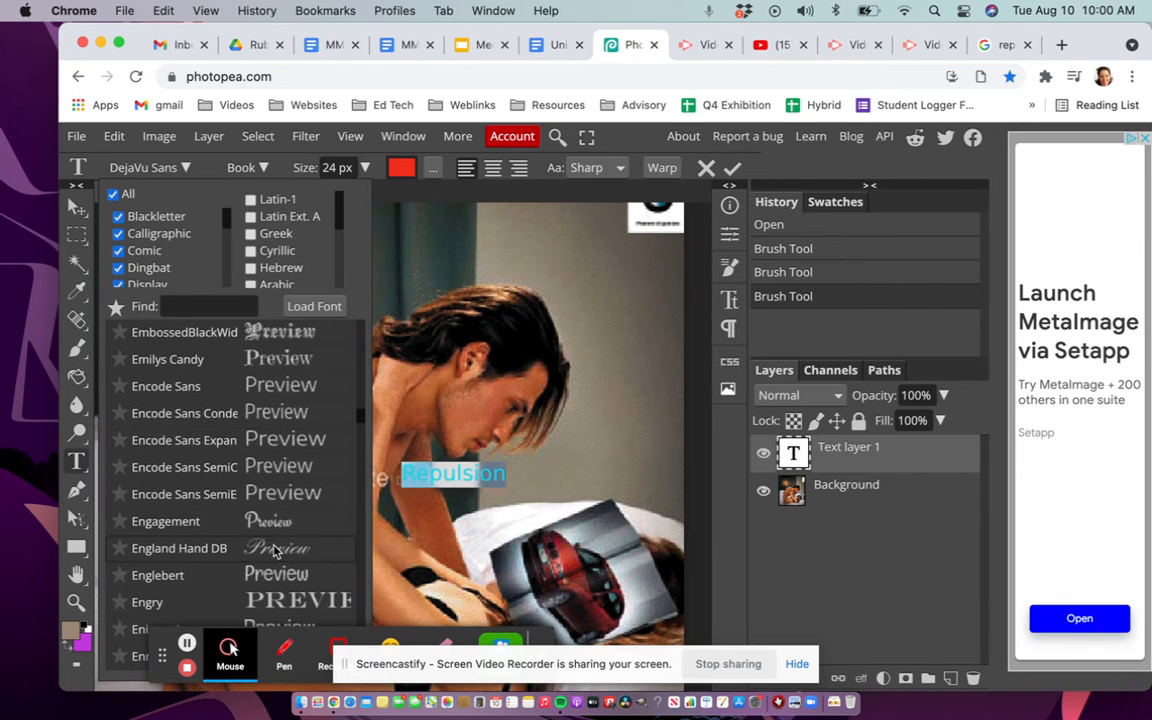
scroll(275, 550, "down", 10)
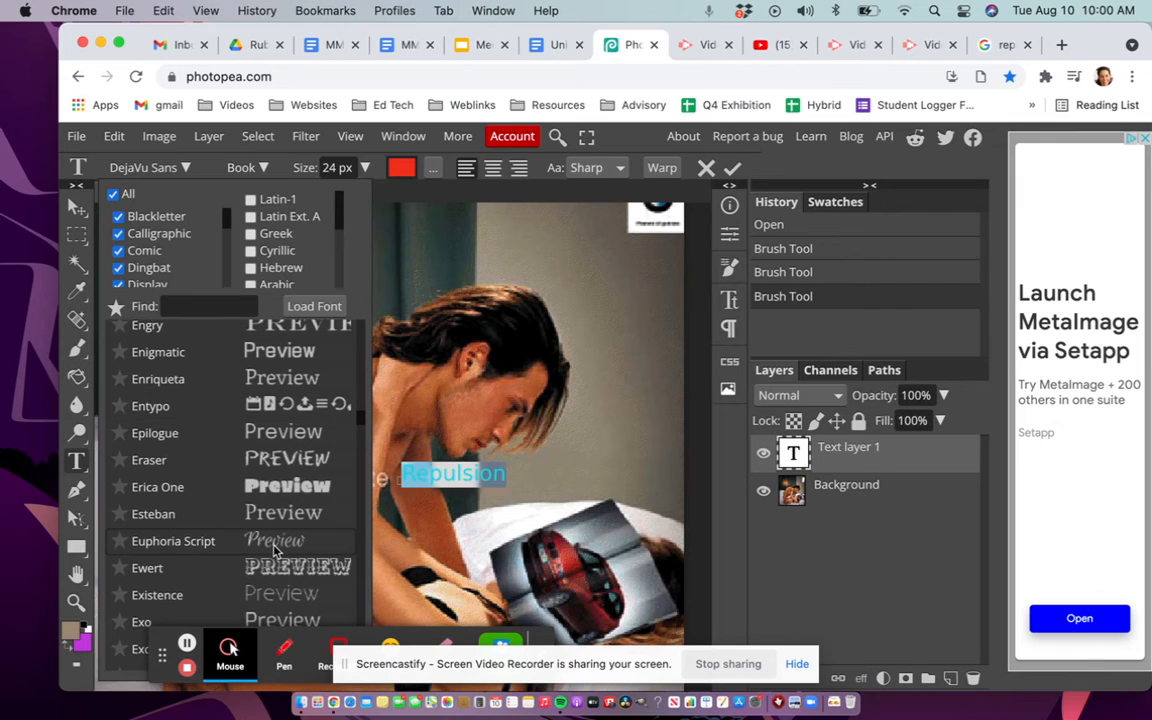
scroll(275, 550, "down", 6)
scroll(275, 550, "down", 6)
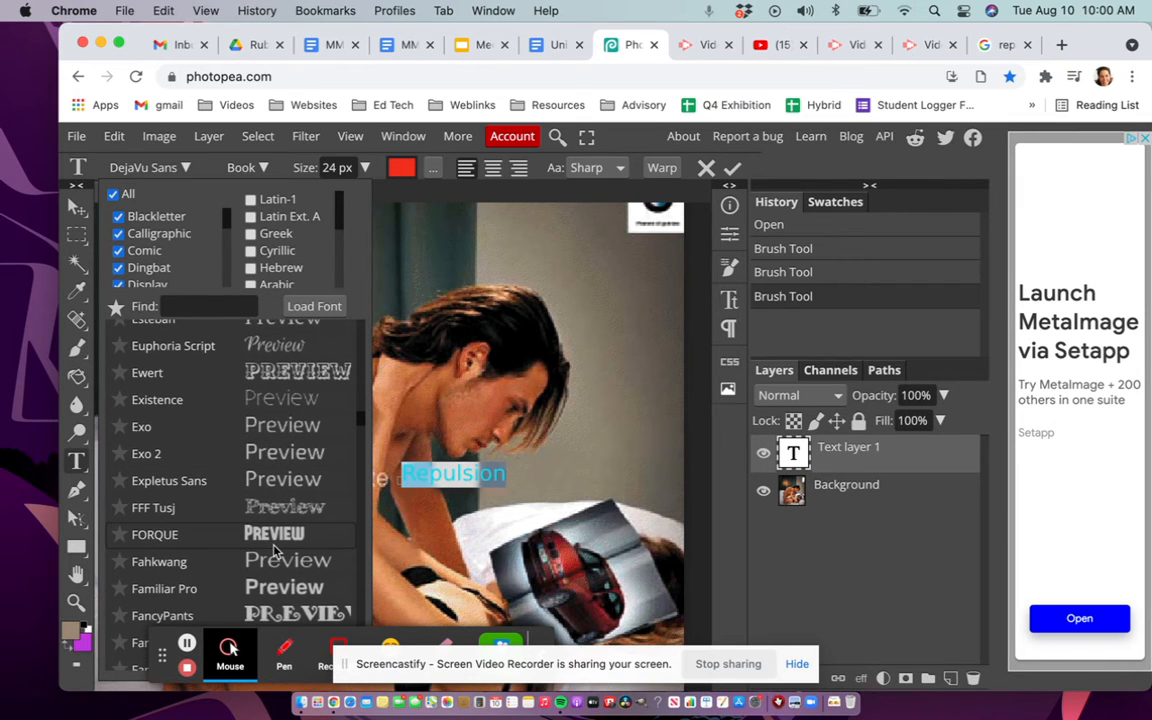
scroll(277, 550, "down", 6)
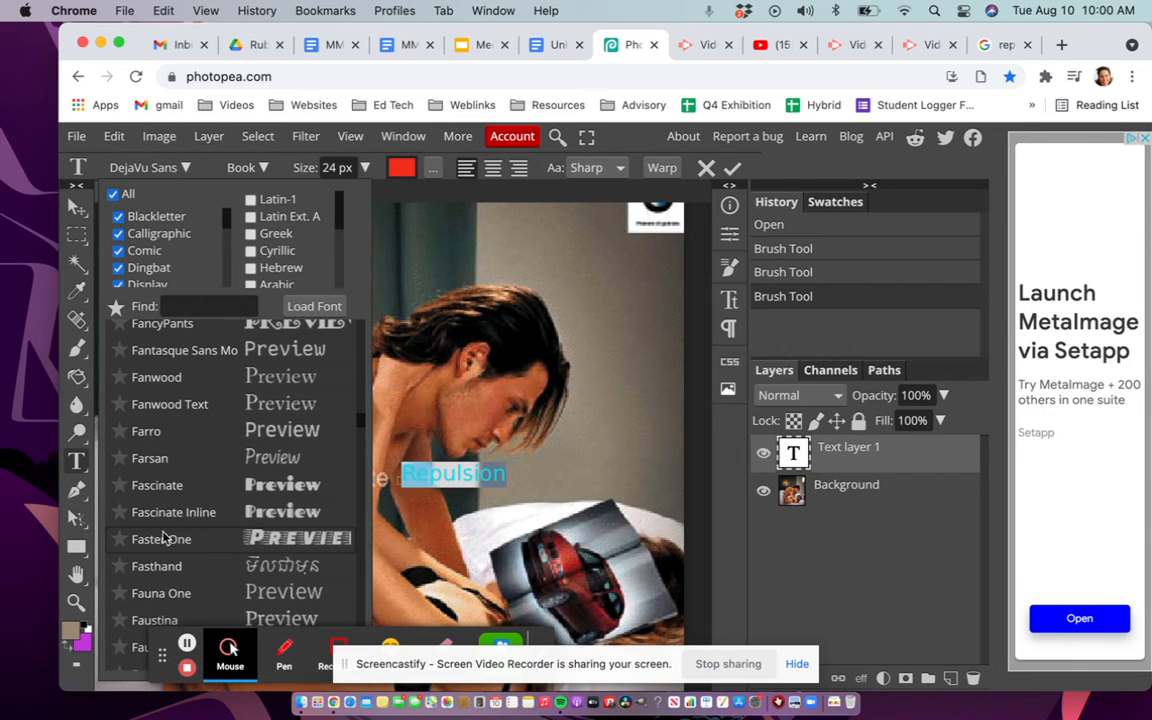
left_click(308, 541)
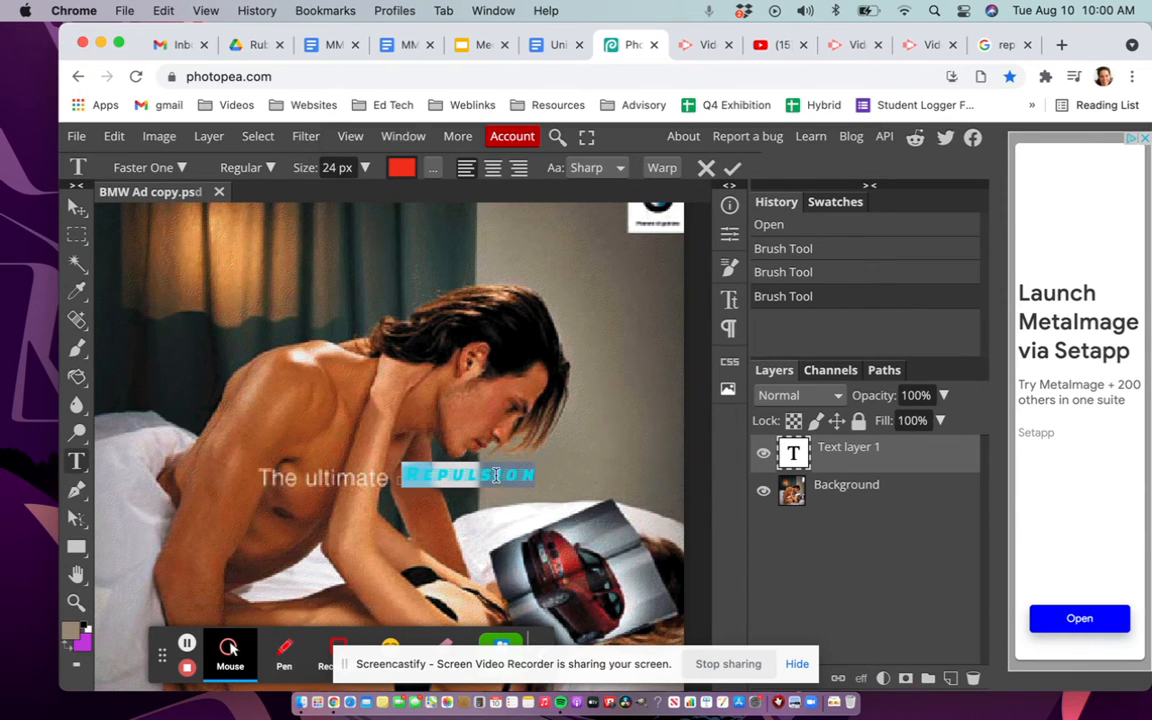
left_click(445, 474)
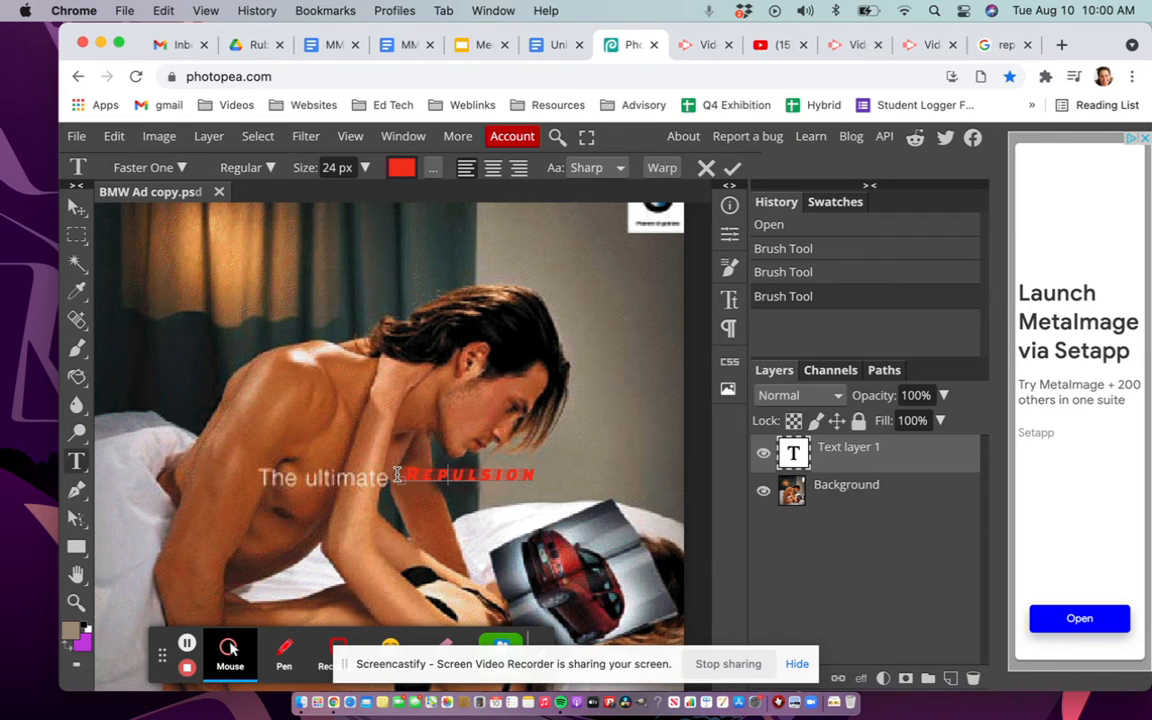
Enlarge the whole word "Repulsion" to a font size of 45 px.
left_click_drag(397, 474, 536, 474)
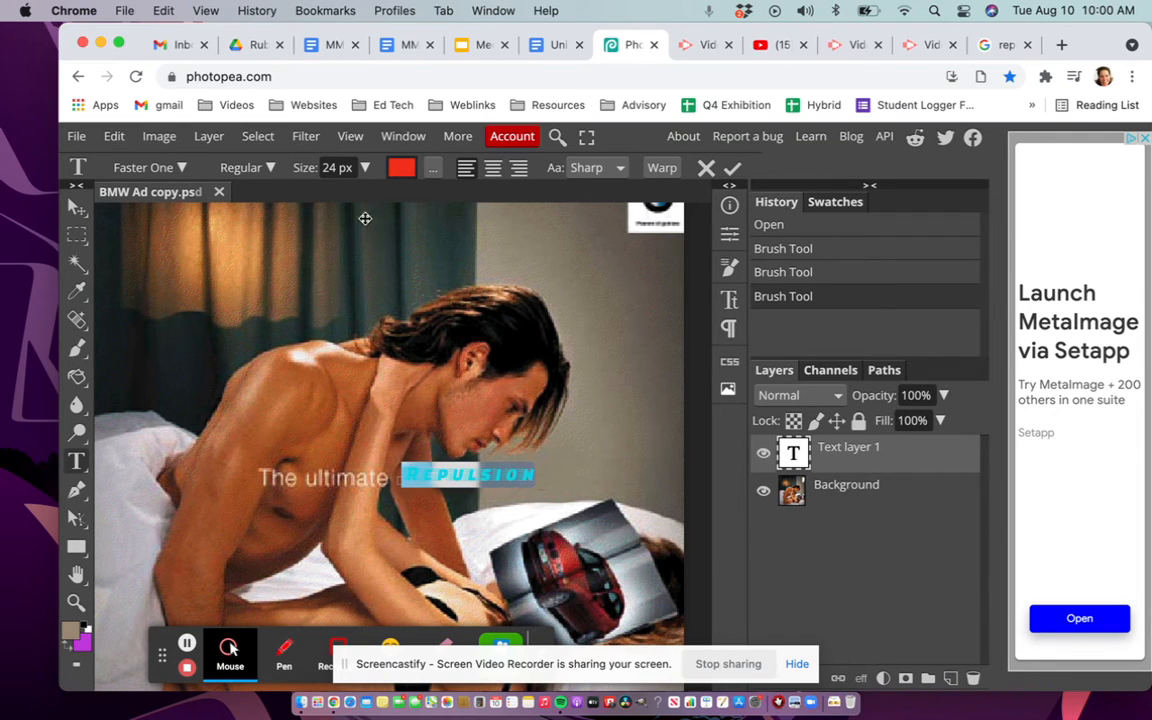
left_click(338, 167)
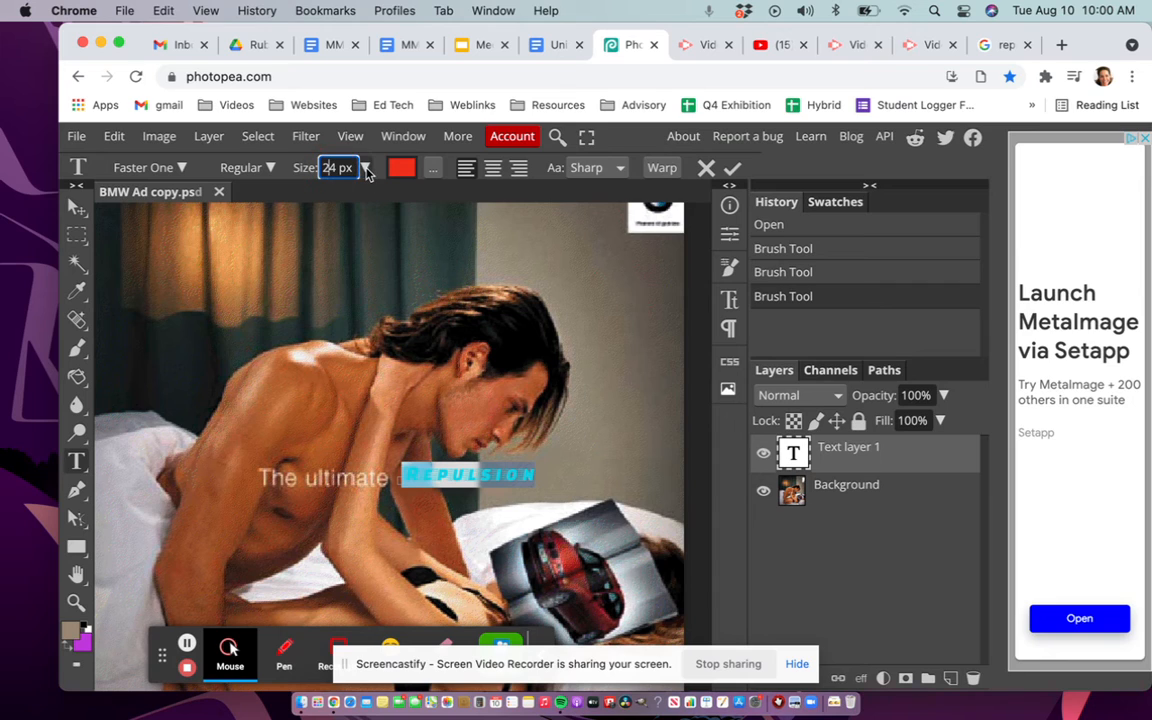
left_click(366, 168)
left_click_drag(335, 200, 343, 200)
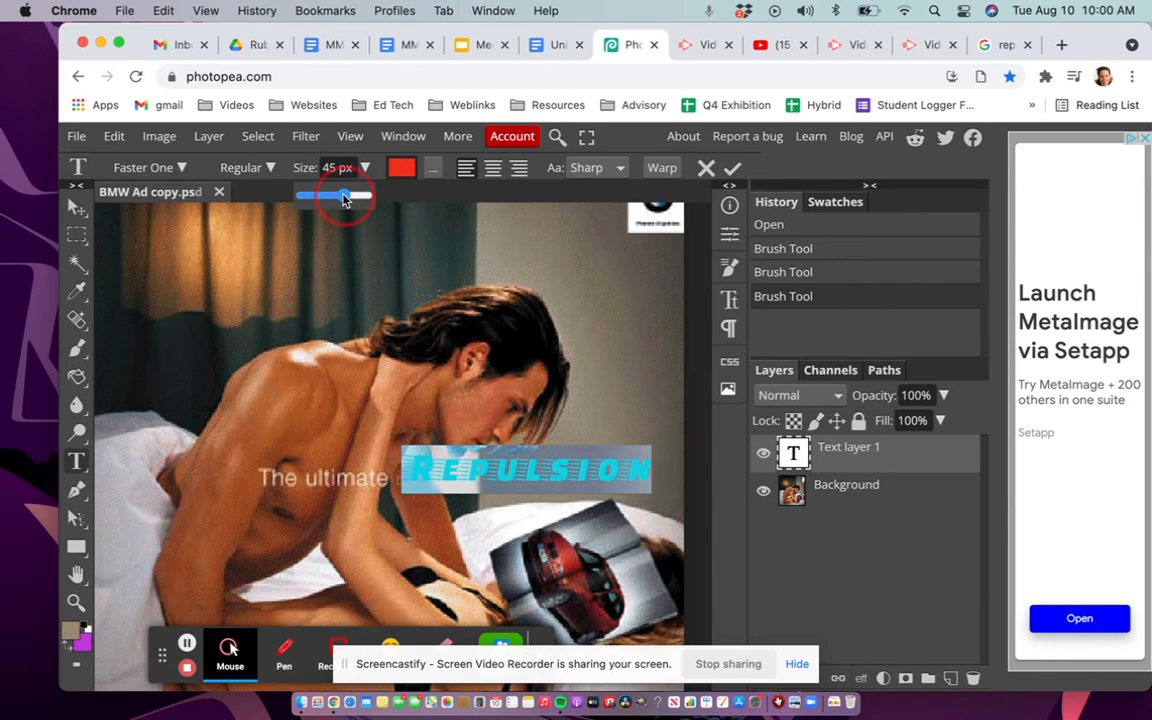
left_click(447, 470)
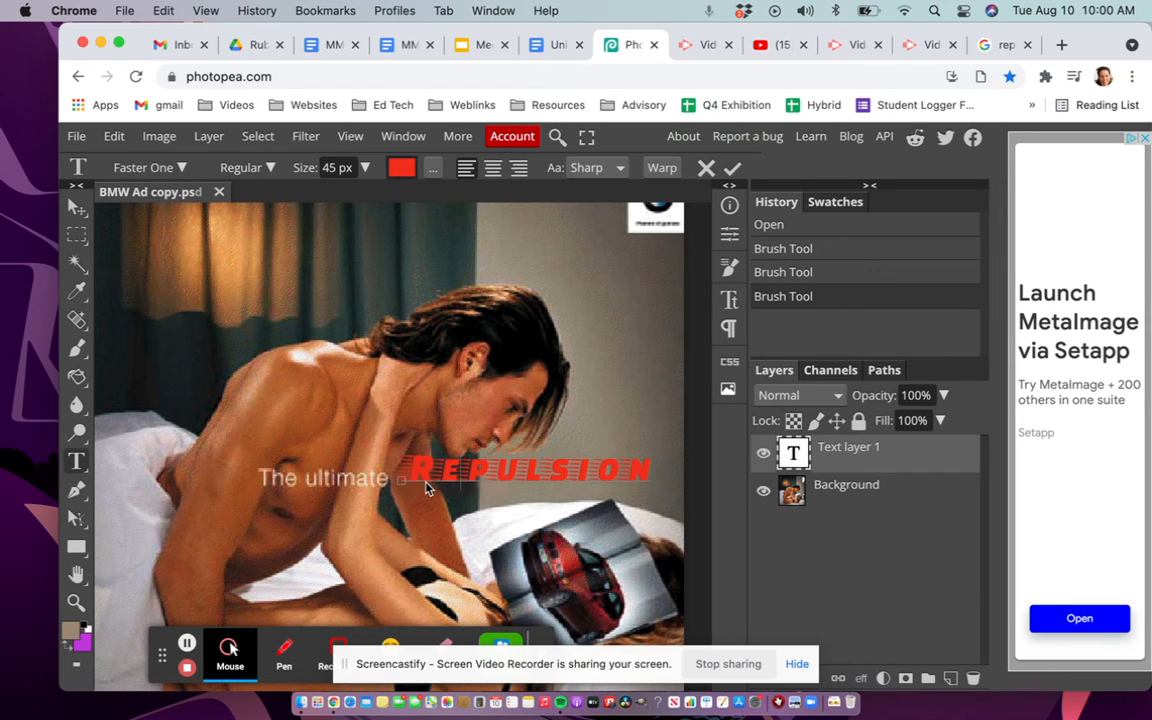
Nudge the word "Repulsion" slightly down and left to line up with "The ultimate", and commit the text layer.
left_click_drag(436, 467, 455, 470)
type("E")
mouse_move(453, 523)
left_mouse_down()
mouse_move(448, 541)
mouse_move(446, 516)
mouse_move(436, 537)
mouse_move(448, 531)
left_mouse_up()
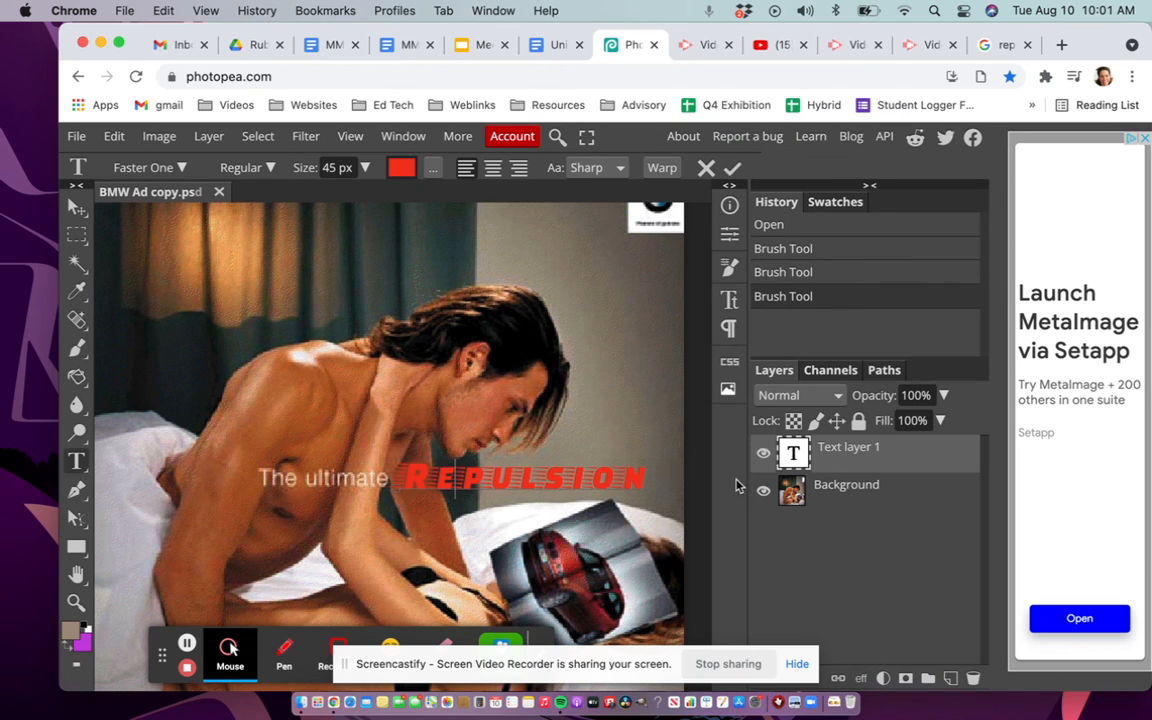
left_click(863, 453)
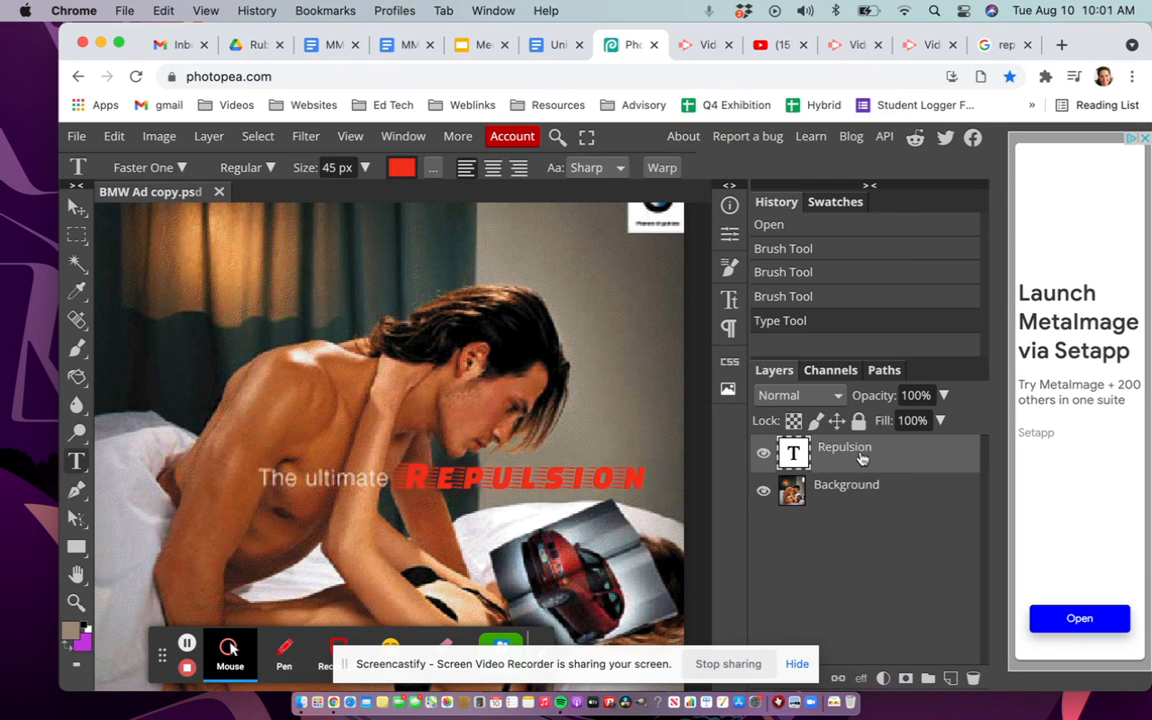